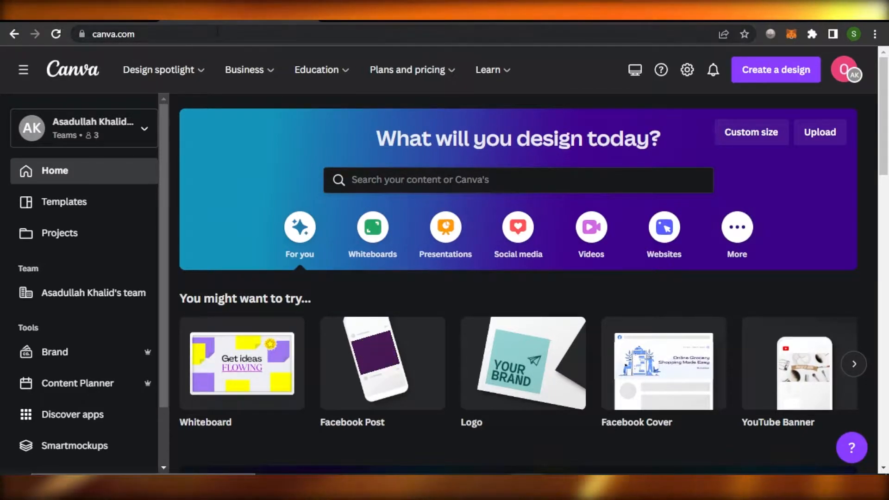
{"action": "left_click_drag", "start_coordinate": [164, 129], "coordinate": [154, 93]}
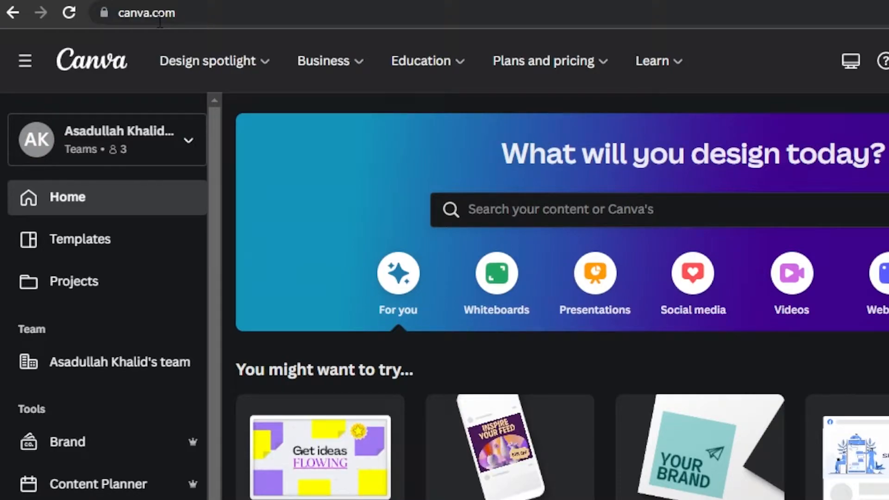
{"action": "left_click_drag", "start_coordinate": [214, 174], "coordinate": [219, 136]}
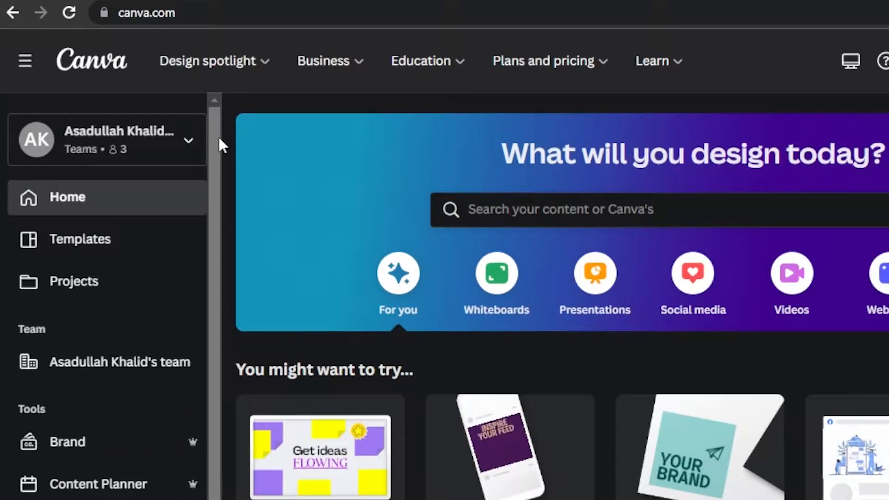
{"action": "mouse_move", "coordinate": [219, 138]}
{"action": "left_mouse_down"}
{"action": "mouse_move", "coordinate": [214, 268]}
{"action": "mouse_move", "coordinate": [215, 142]}
{"action": "left_mouse_up"}
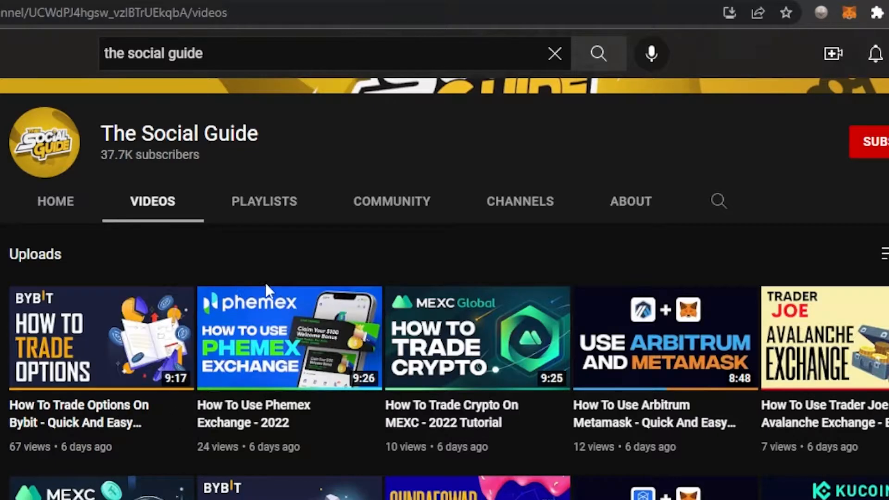
Step: Look through the uploaded videos of The Social Guide channel on YouTube to examine their thumbnail designs
{"action": "scroll", "coordinate": [444, 305], "scroll_direction": "down", "scroll_amount": 10}
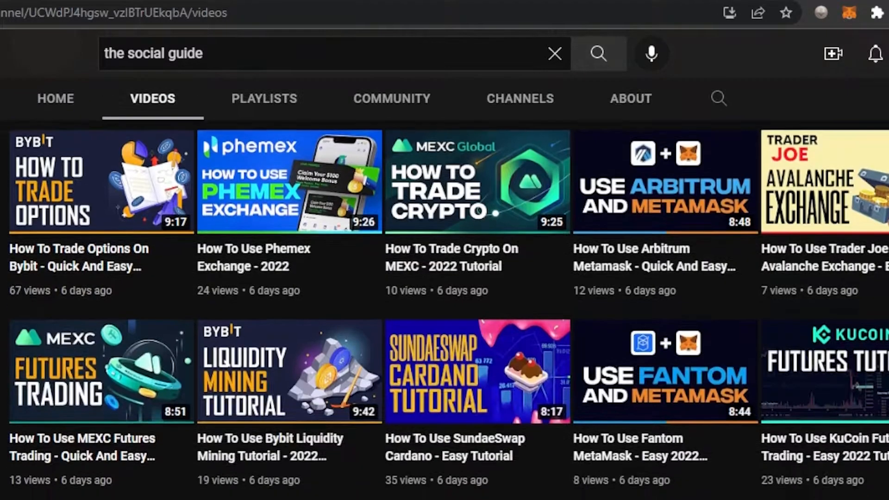
{"action": "scroll", "coordinate": [444, 305], "scroll_direction": "down", "scroll_amount": 6}
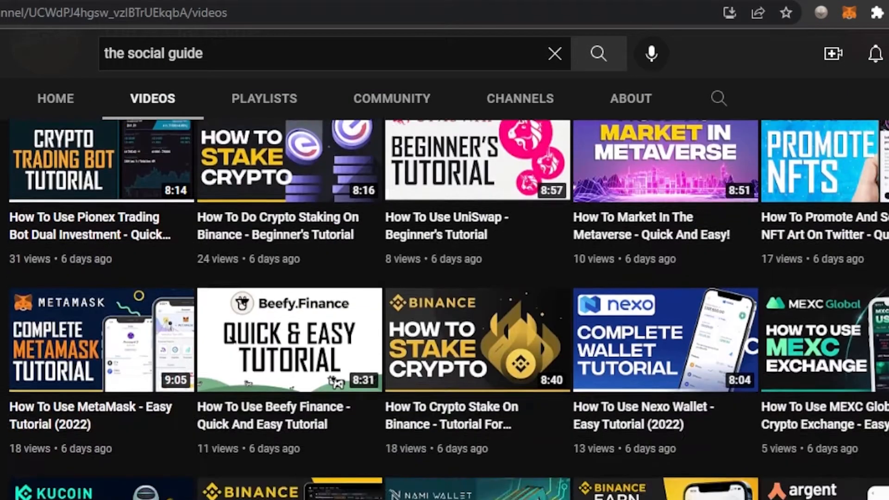
{"action": "scroll", "coordinate": [444, 306], "scroll_direction": "down", "scroll_amount": 2}
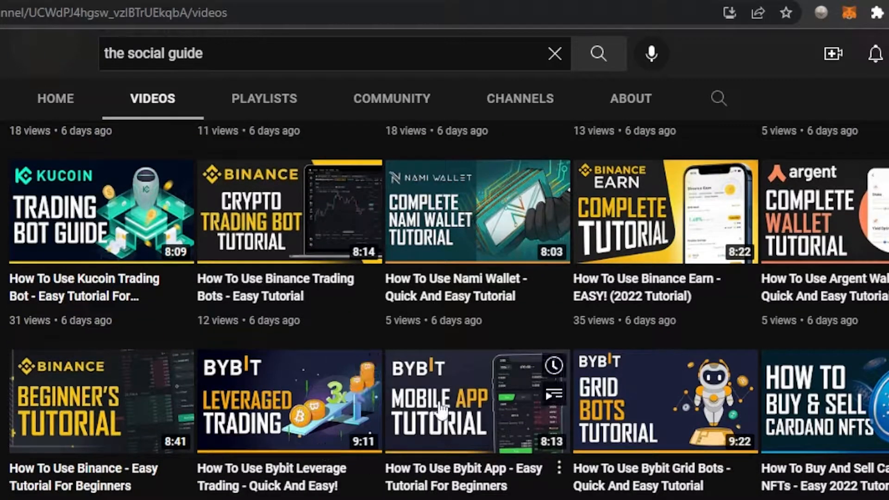
{"action": "scroll", "coordinate": [445, 306], "scroll_direction": "down", "scroll_amount": 14}
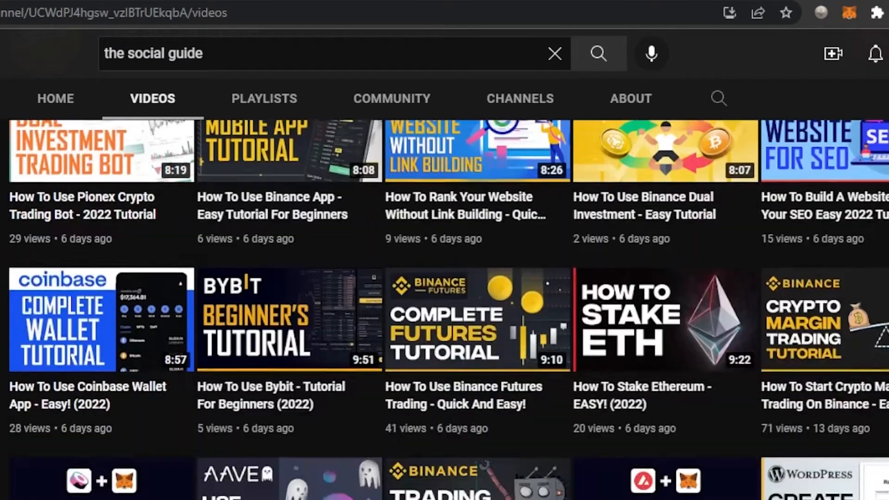
{"action": "scroll", "coordinate": [444, 305], "scroll_direction": "up", "scroll_amount": 16}
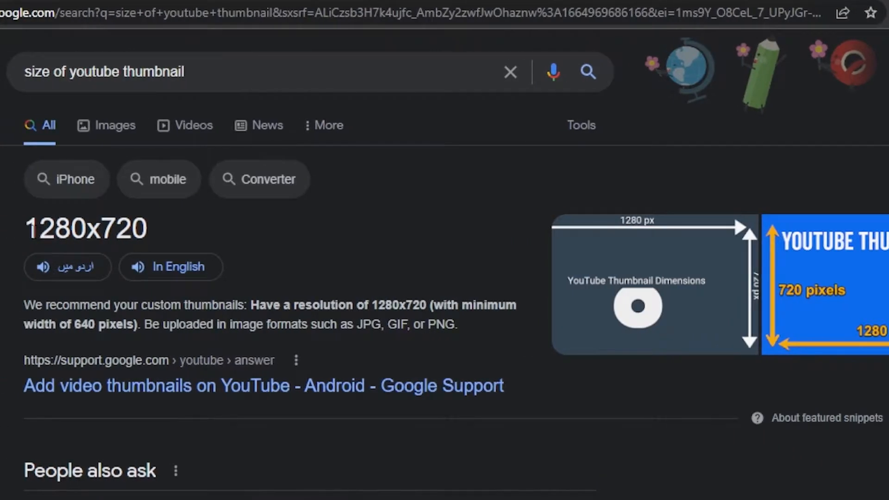
Step: Check the recommended YouTube thumbnail size on Google and open Canva's custom size options for a new design
{"action": "left_click_drag", "start_coordinate": [34, 228], "coordinate": [167, 234]}
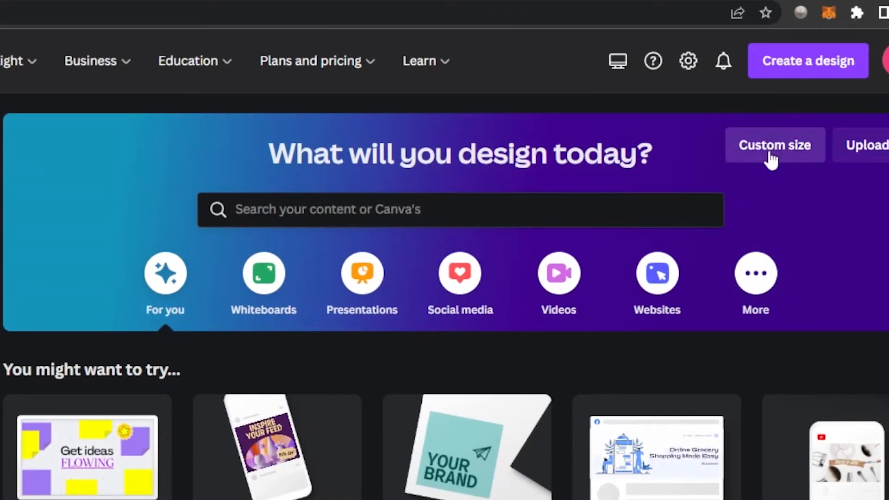
{"action": "left_click", "coordinate": [771, 158]}
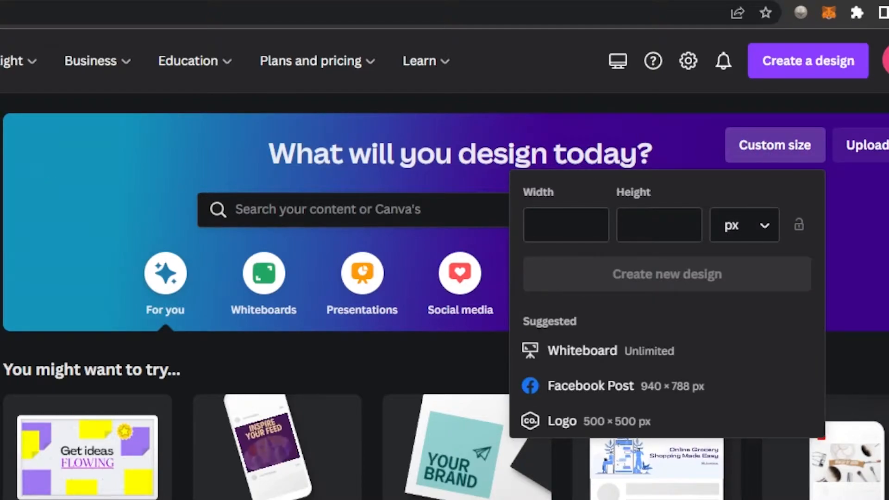
Step: Open the template library and search it for "youtube thumbnail" templates
{"action": "left_click", "coordinate": [56, 241]}
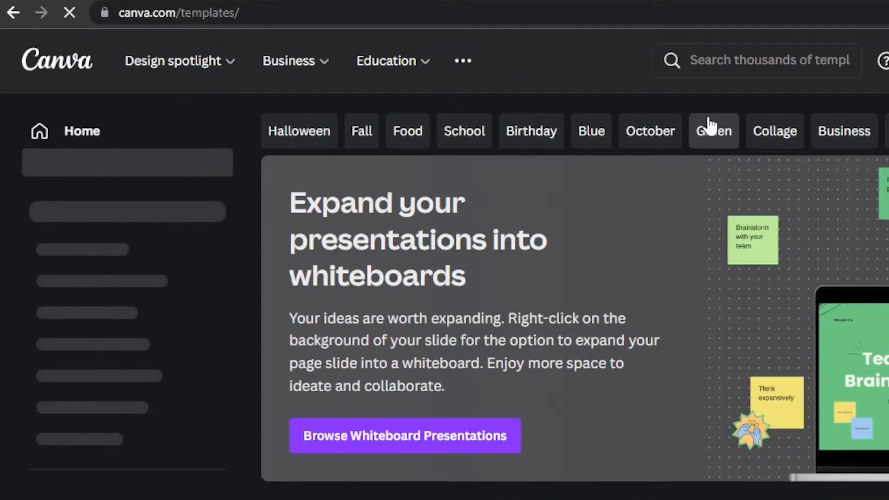
{"action": "left_click", "coordinate": [668, 67]}
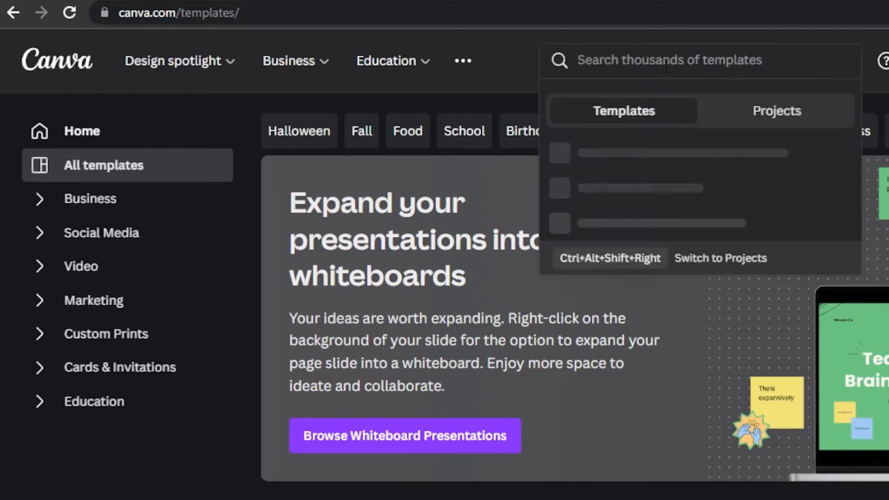
{"action": "type", "text": "yout"}
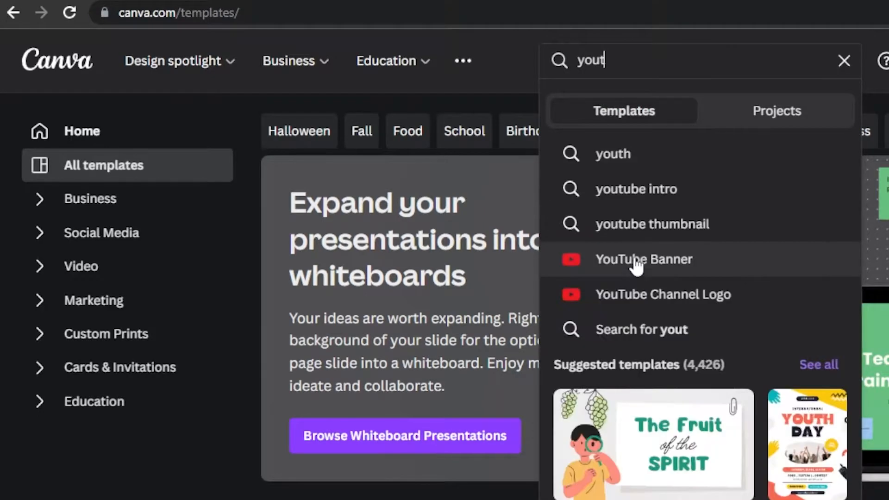
{"action": "left_click", "coordinate": [627, 223]}
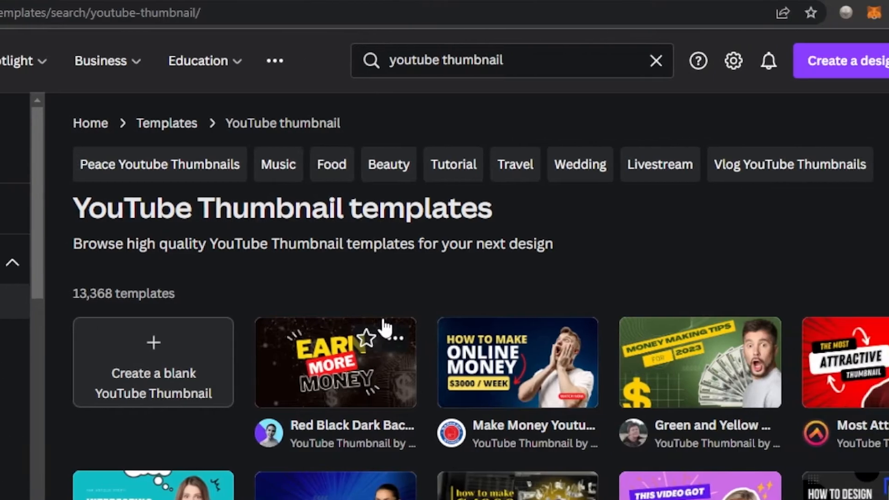
Step: Browse the YouTube Thumbnail templates to examine the available styles and layouts
{"action": "scroll", "coordinate": [445, 296], "scroll_direction": "down", "scroll_amount": 8}
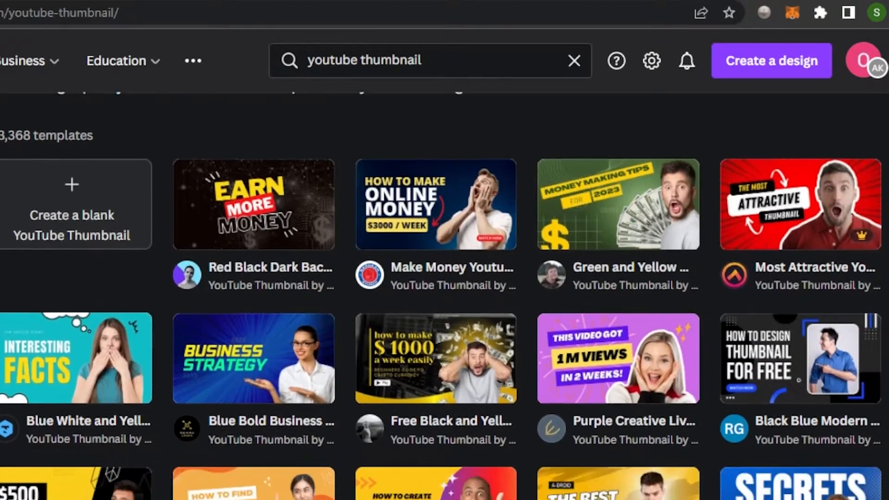
{"action": "scroll", "coordinate": [445, 297], "scroll_direction": "down", "scroll_amount": 1}
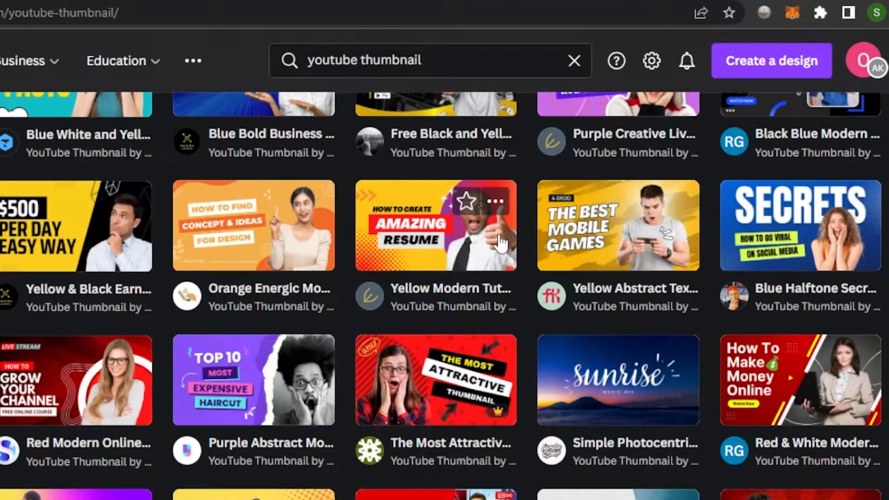
{"action": "scroll", "coordinate": [856, 231], "scroll_direction": "down", "scroll_amount": 3}
{"action": "scroll", "coordinate": [444, 296], "scroll_direction": "down", "scroll_amount": 7}
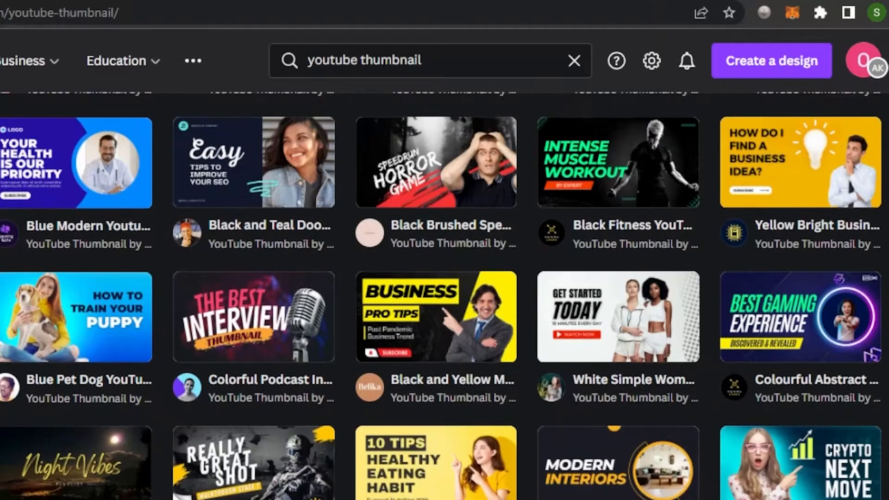
{"action": "scroll", "coordinate": [445, 296], "scroll_direction": "up", "scroll_amount": 12}
{"action": "scroll", "coordinate": [444, 296], "scroll_direction": "up", "scroll_amount": 6}
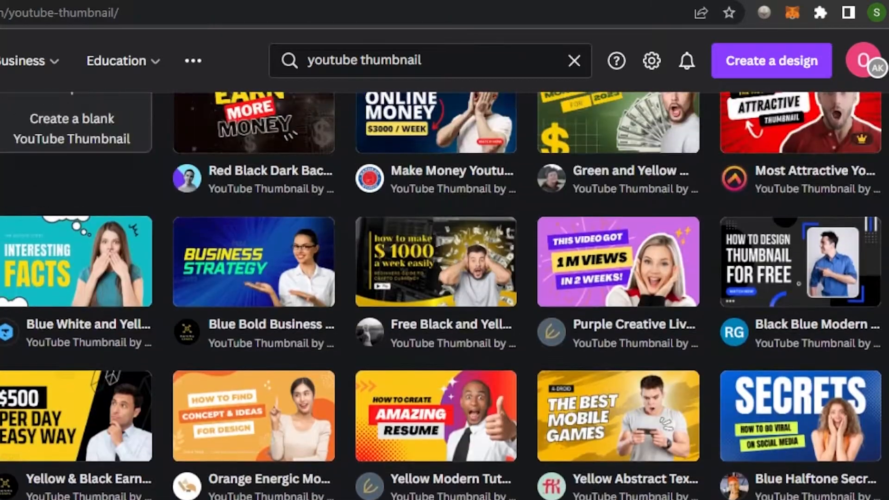
{"action": "scroll", "coordinate": [445, 296], "scroll_direction": "down", "scroll_amount": 15}
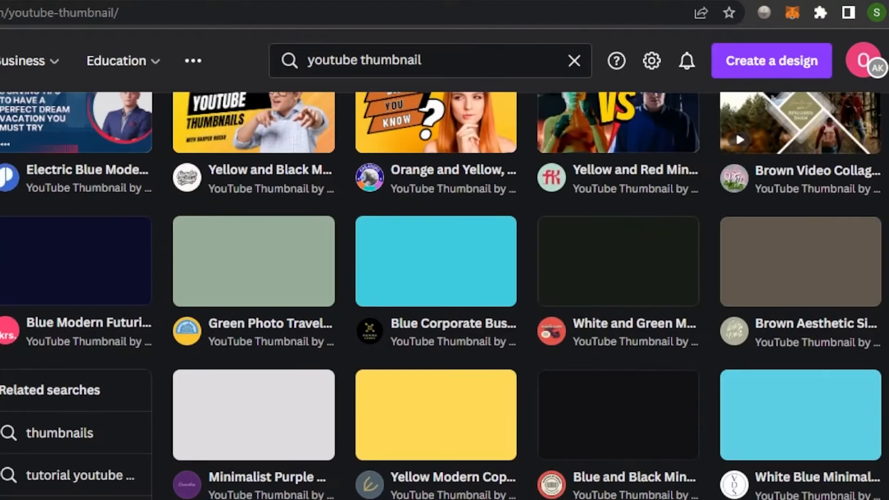
{"action": "scroll", "coordinate": [585, 366], "scroll_direction": "down", "scroll_amount": 10}
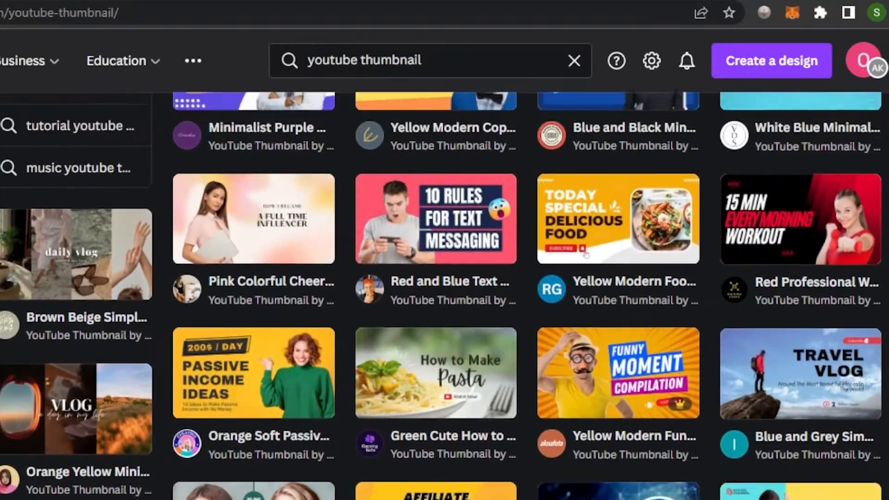
Step: Create a blank YouTube Thumbnail design from the template results
{"action": "scroll", "coordinate": [93, 384], "scroll_direction": "up", "scroll_amount": 20}
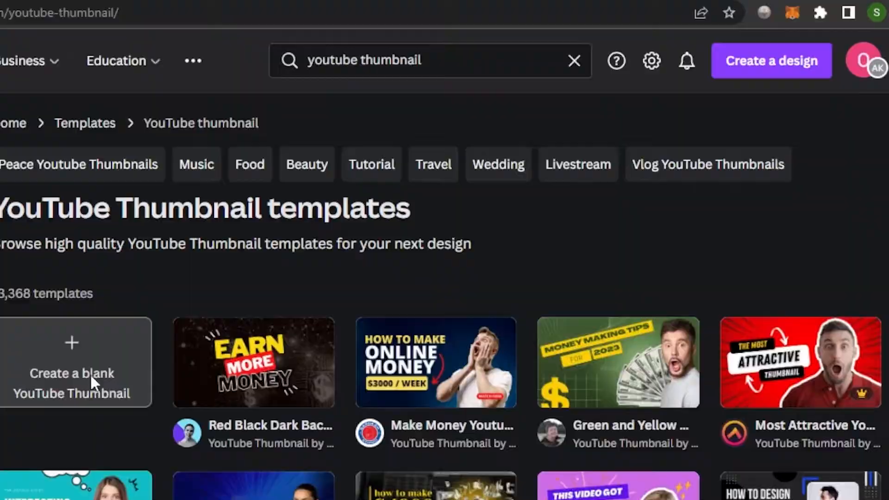
{"action": "left_click", "coordinate": [90, 373]}
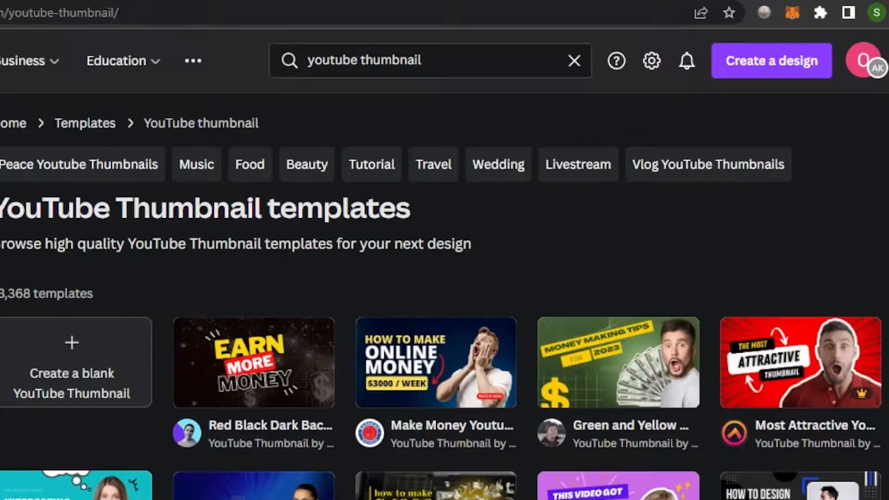
Step: Look further through the YouTube Thumbnail template results to compare text, photo and background arrangements across different topics
{"action": "scroll", "coordinate": [444, 296], "scroll_direction": "down", "scroll_amount": 5}
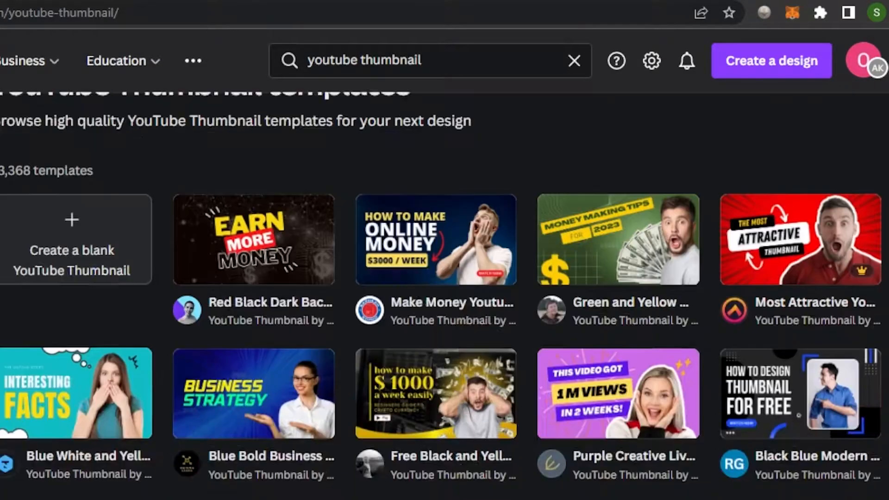
{"action": "scroll", "coordinate": [445, 296], "scroll_direction": "up", "scroll_amount": 3}
{"action": "scroll", "coordinate": [445, 296], "scroll_direction": "down", "scroll_amount": 3}
{"action": "scroll", "coordinate": [444, 297], "scroll_direction": "up", "scroll_amount": 2}
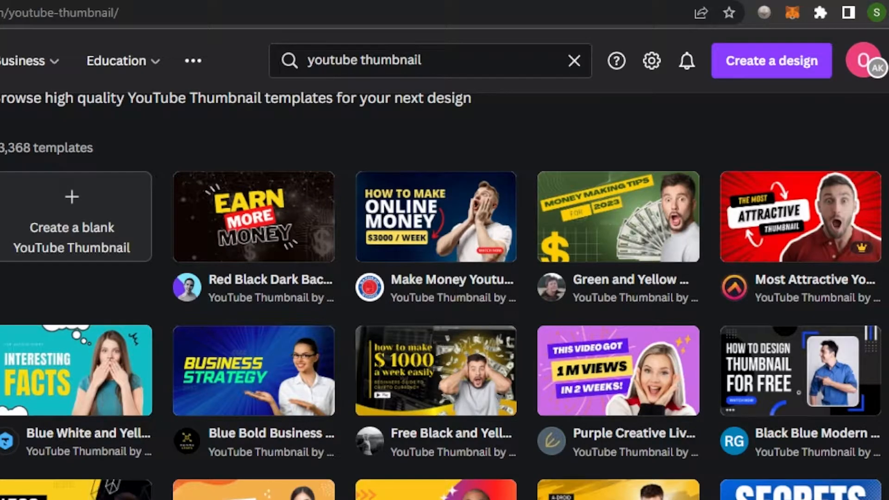
{"action": "scroll", "coordinate": [752, 314], "scroll_direction": "down", "scroll_amount": 8}
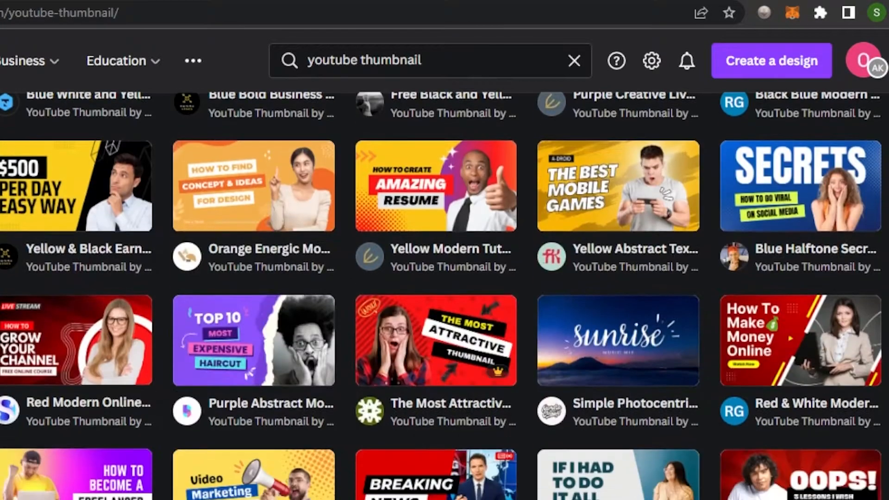
{"action": "scroll", "coordinate": [441, 296], "scroll_direction": "down", "scroll_amount": 15}
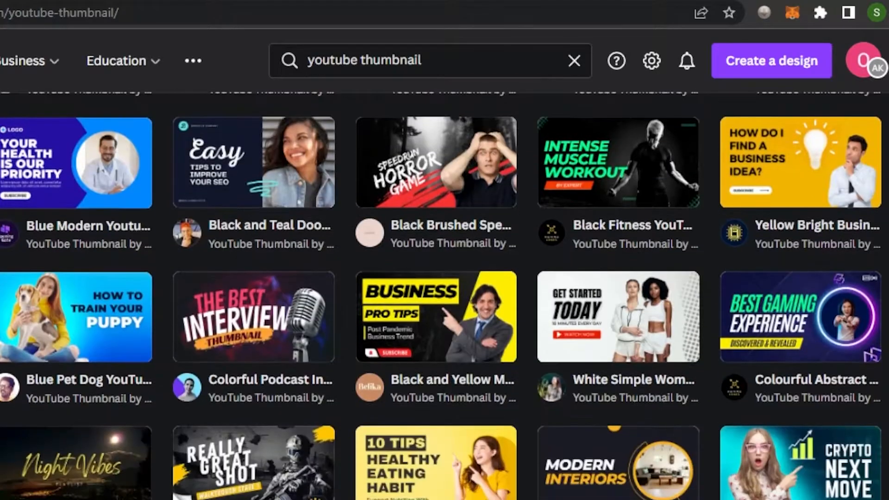
{"action": "scroll", "coordinate": [442, 296], "scroll_direction": "down", "scroll_amount": 5}
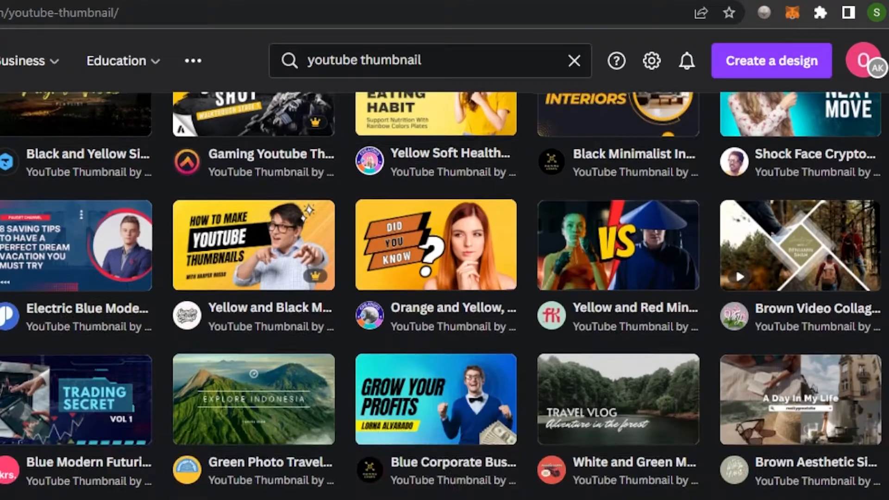
{"action": "scroll", "coordinate": [442, 296], "scroll_direction": "down", "scroll_amount": 5}
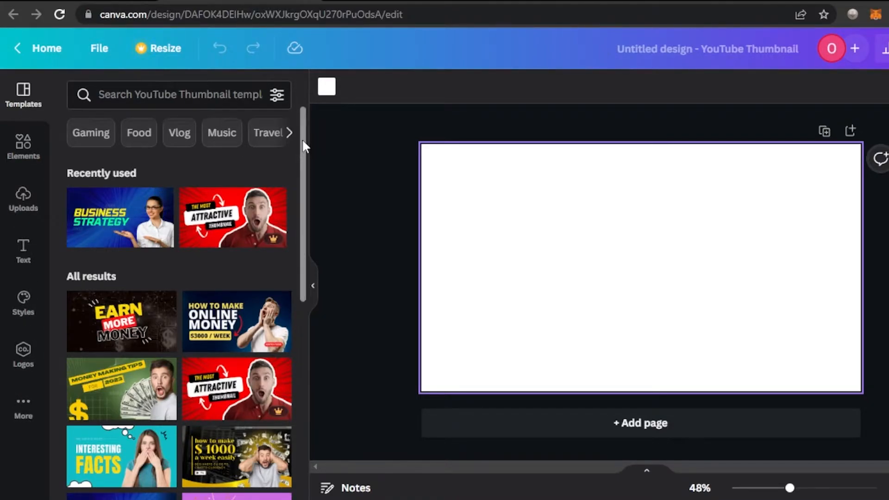
Step: Examine the suggested templates and the element categories, such as shapes, graphics, photos, videos and charts, available for the blank thumbnail
{"action": "left_click_drag", "start_coordinate": [303, 163], "coordinate": [299, 140]}
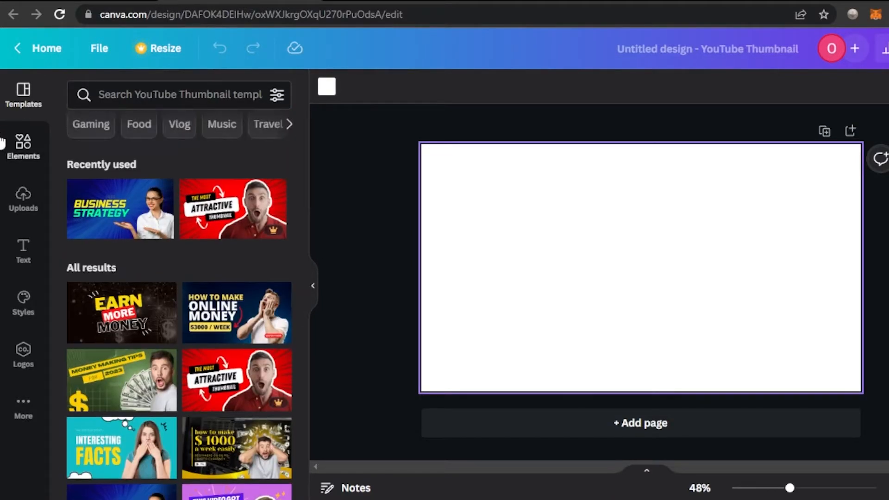
{"action": "left_click", "coordinate": [18, 150]}
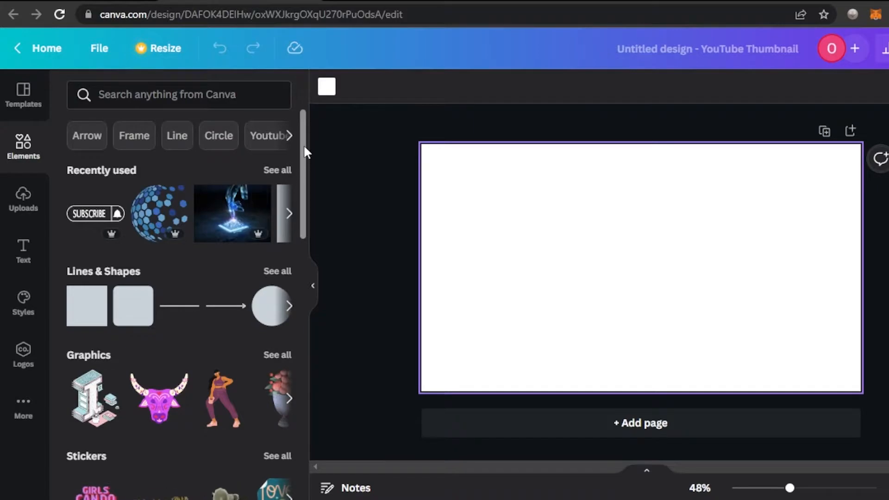
{"action": "scroll", "coordinate": [305, 181], "scroll_direction": "down", "scroll_amount": 2}
{"action": "left_click_drag", "start_coordinate": [304, 176], "coordinate": [298, 299]}
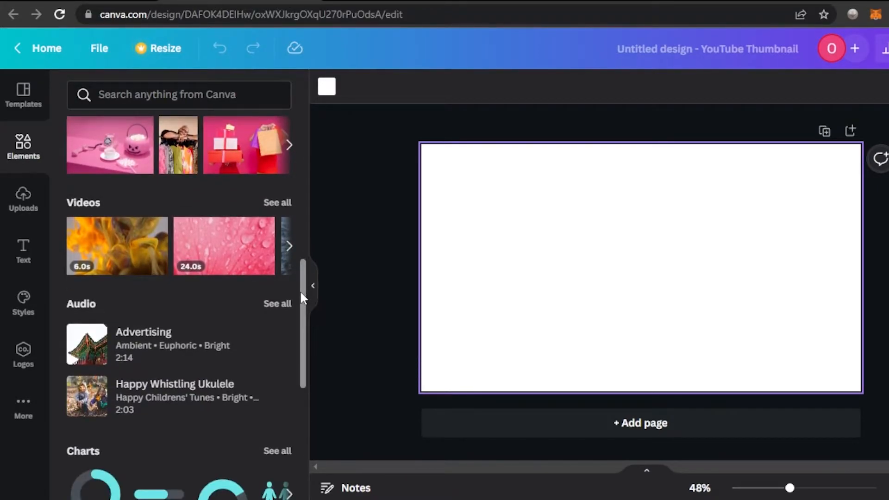
{"action": "scroll", "coordinate": [301, 350], "scroll_direction": "down", "scroll_amount": 6}
{"action": "left_click_drag", "start_coordinate": [303, 395], "coordinate": [316, 181]}
Step: Look over the uploads, text and styles collections and return to the YouTube Thumbnail templates
{"action": "left_click", "coordinate": [23, 203]}
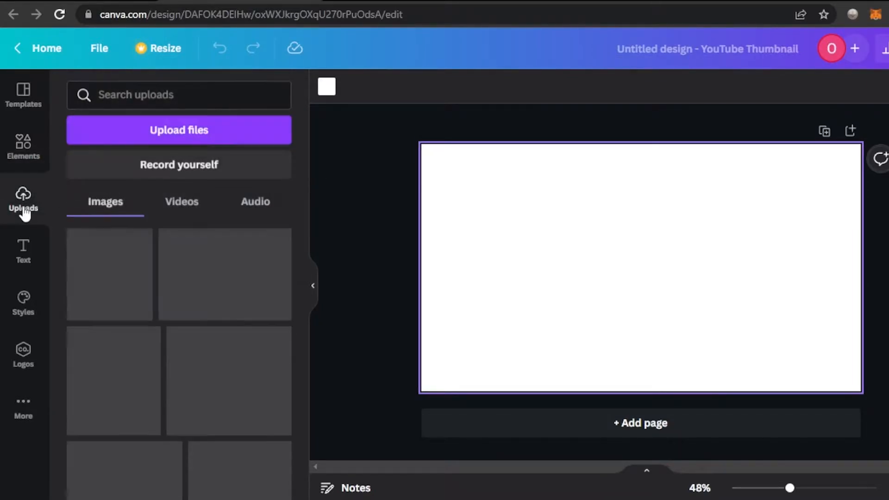
{"action": "left_click", "coordinate": [21, 251]}
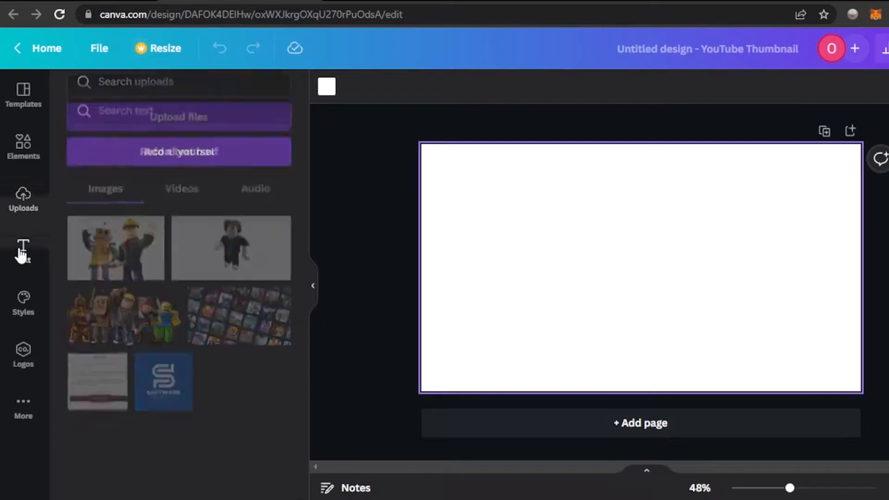
{"action": "left_click", "coordinate": [23, 312]}
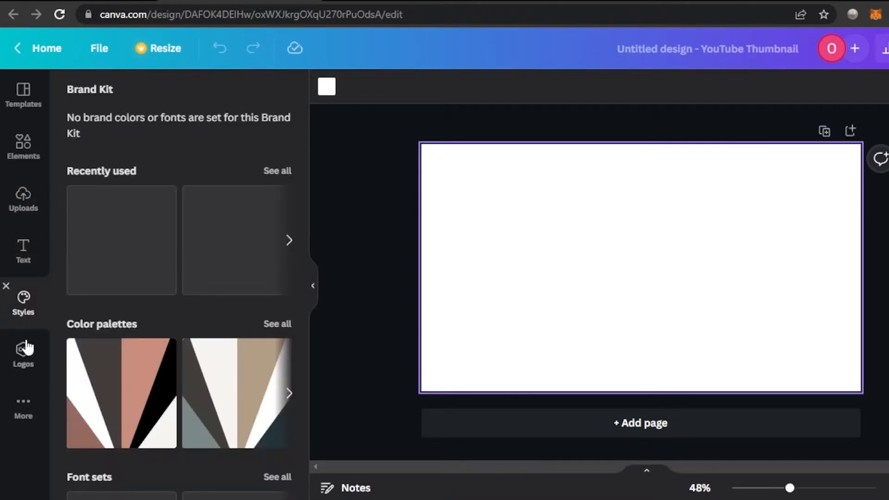
{"action": "left_click", "coordinate": [21, 95]}
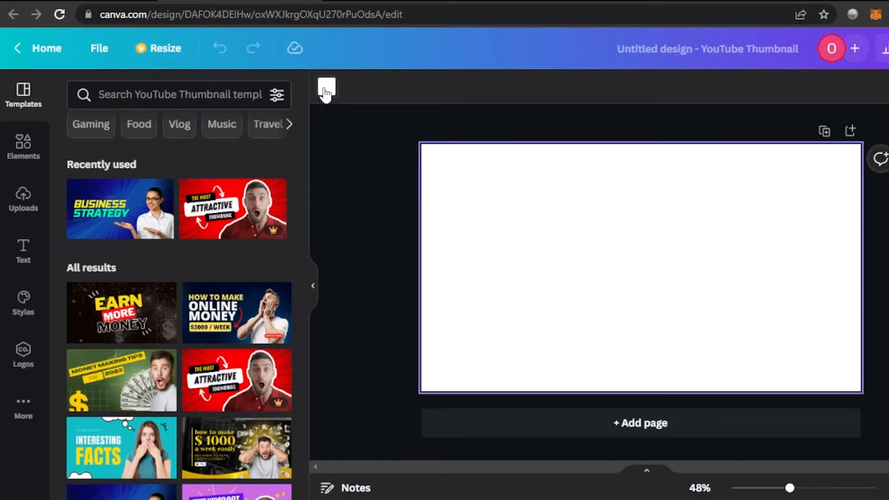
Step: Fill the blank thumbnail's background with yellow and adjust it to the custom shade #FFD426
{"action": "left_click", "coordinate": [326, 89]}
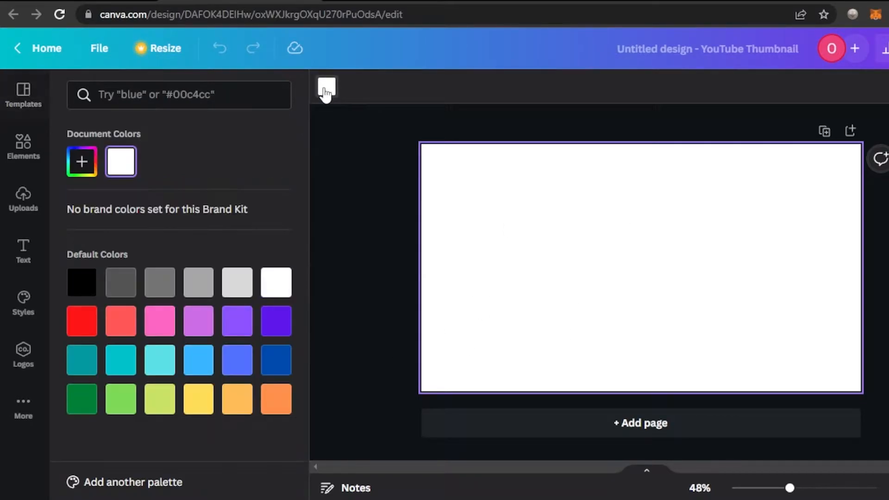
{"action": "left_click", "coordinate": [202, 407]}
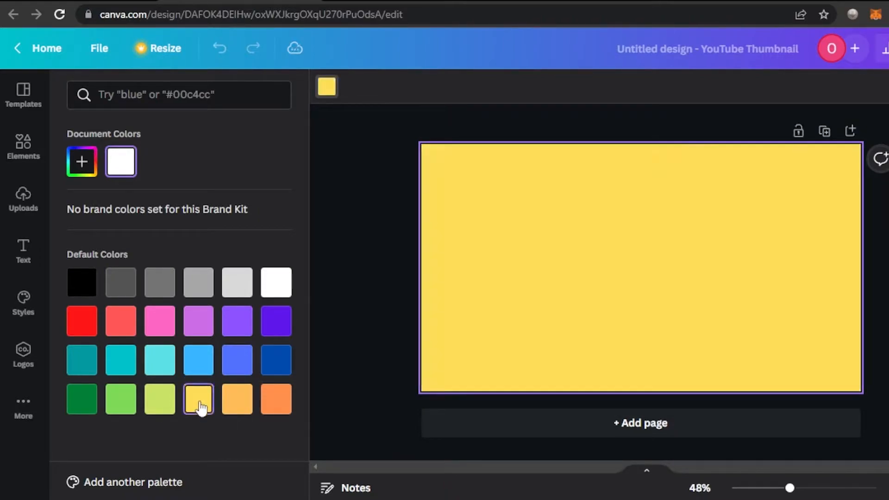
{"action": "left_click", "coordinate": [81, 162]}
{"action": "left_click_drag", "start_coordinate": [204, 207], "coordinate": [242, 179]}
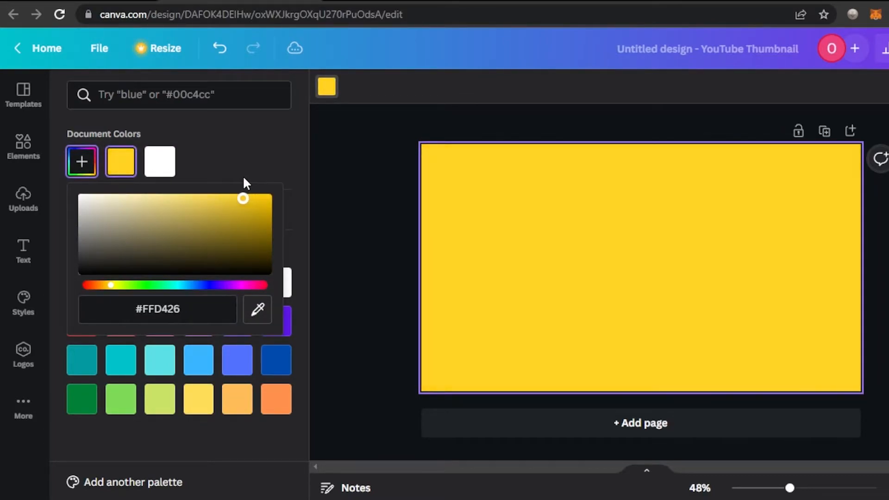
{"action": "left_click", "coordinate": [323, 167]}
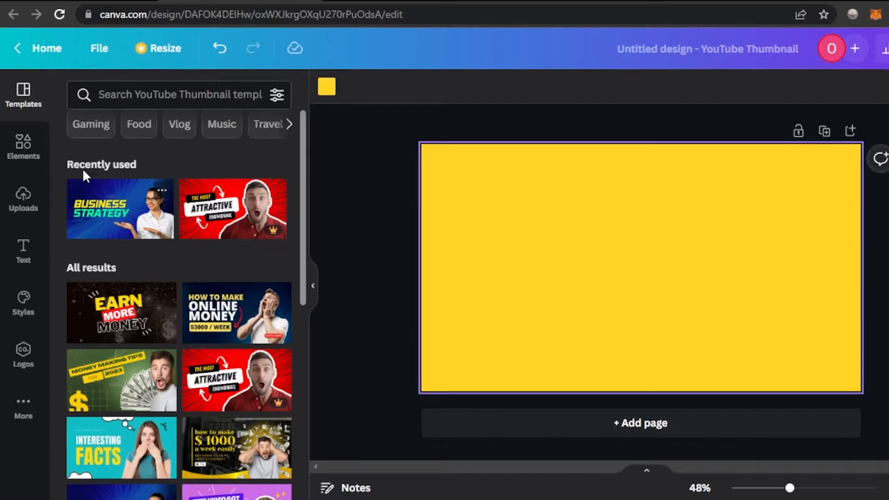
Step: Use the Business Strategy template's blue burst background without its text and photo, and look over the element search suggestions
{"action": "left_click", "coordinate": [19, 147]}
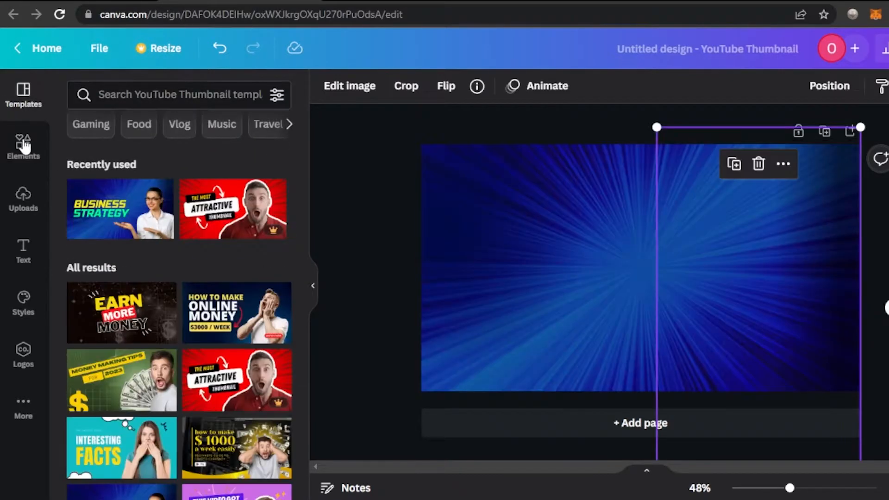
{"action": "left_click", "coordinate": [21, 145]}
{"action": "left_click", "coordinate": [154, 95]}
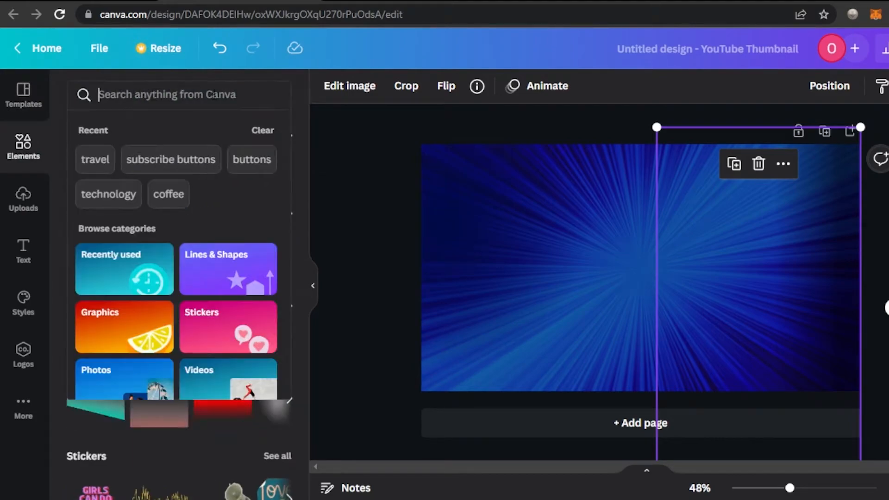
{"action": "left_click", "coordinate": [558, 257]}
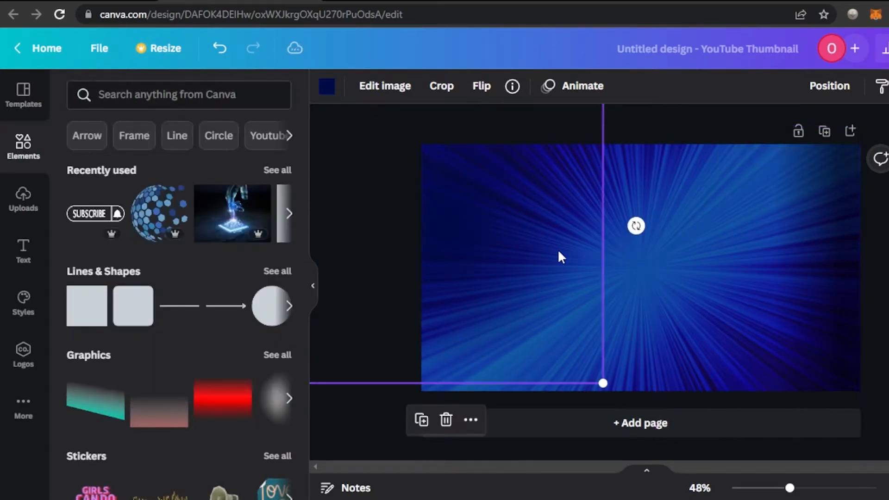
{"action": "left_click", "coordinate": [565, 267]}
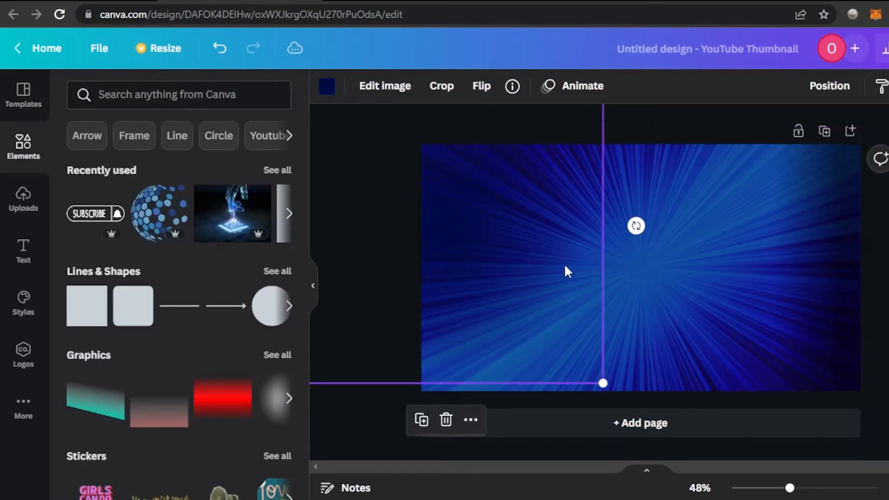
{"action": "left_click", "coordinate": [193, 107]}
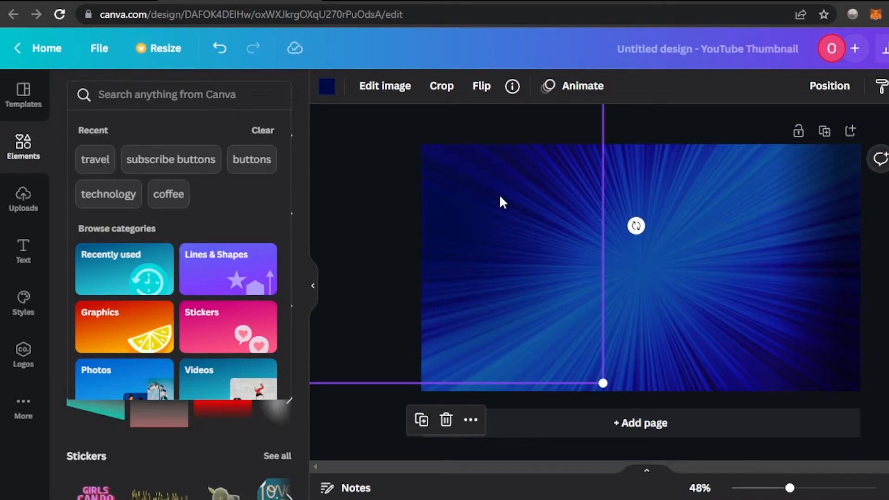
Step: Recolour the gradient glow on the left of the blue background, trying yellow and light blue before choosing the darkest navy photo colour
{"action": "left_click", "coordinate": [328, 87]}
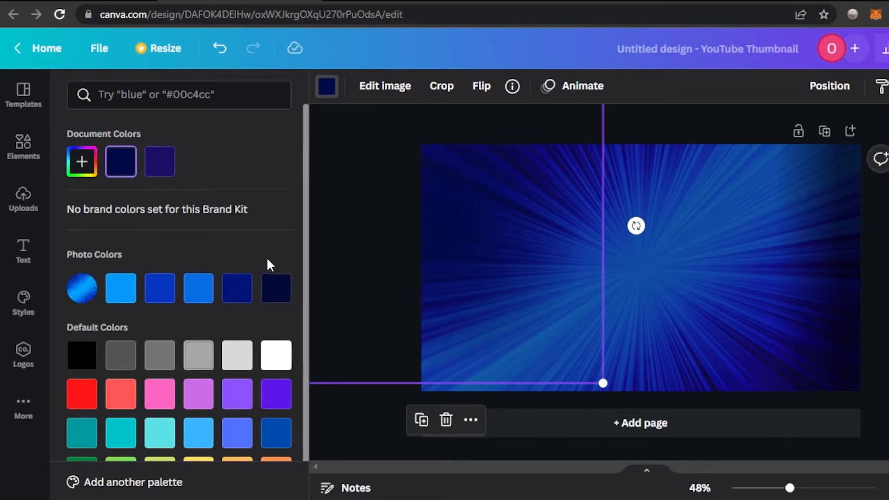
{"action": "scroll", "coordinate": [305, 280], "scroll_direction": "down", "scroll_amount": 2}
{"action": "left_click", "coordinate": [205, 440]}
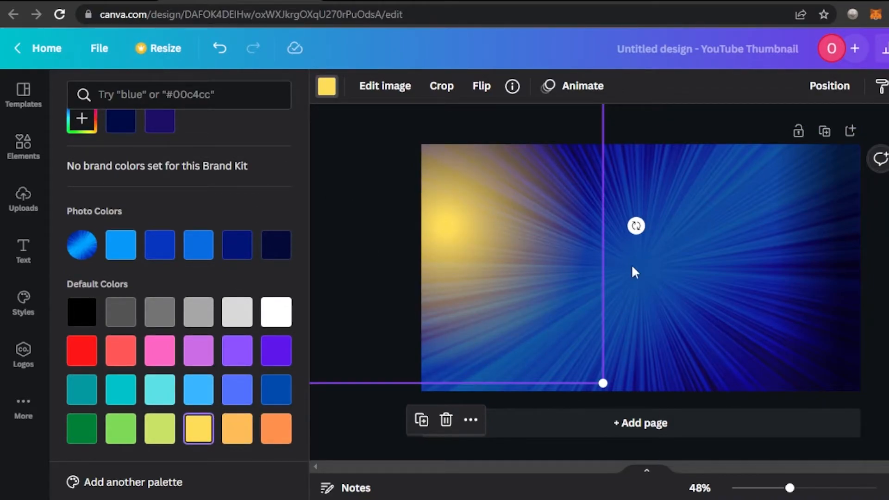
{"action": "left_click", "coordinate": [122, 252]}
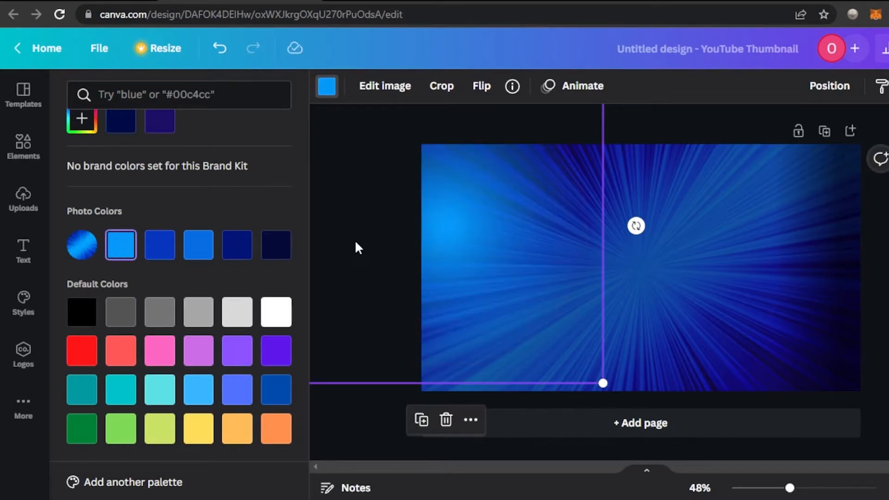
{"action": "left_click", "coordinate": [278, 252]}
{"action": "left_click", "coordinate": [355, 201]}
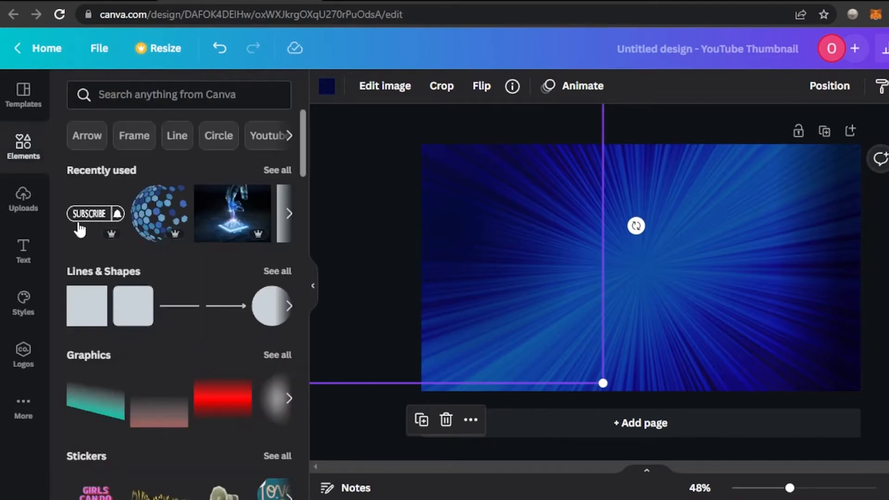
{"action": "mouse_move", "coordinate": [301, 140]}
{"action": "left_mouse_down"}
{"action": "mouse_move", "coordinate": [302, 179]}
{"action": "mouse_move", "coordinate": [301, 138]}
{"action": "left_mouse_up"}
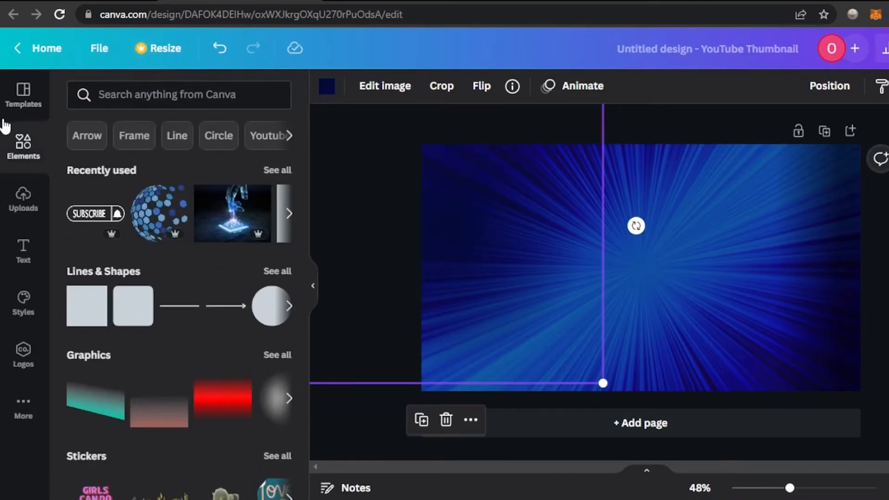
{"action": "left_click", "coordinate": [20, 98]}
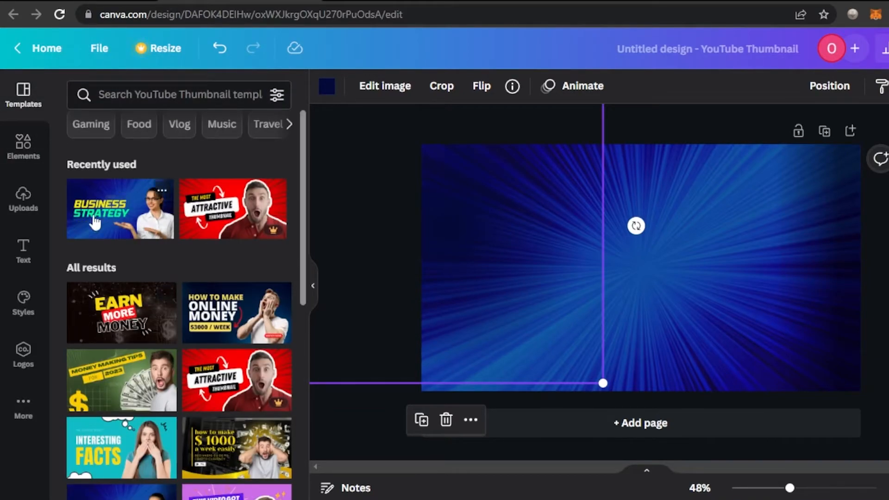
{"action": "left_click", "coordinate": [343, 430]}
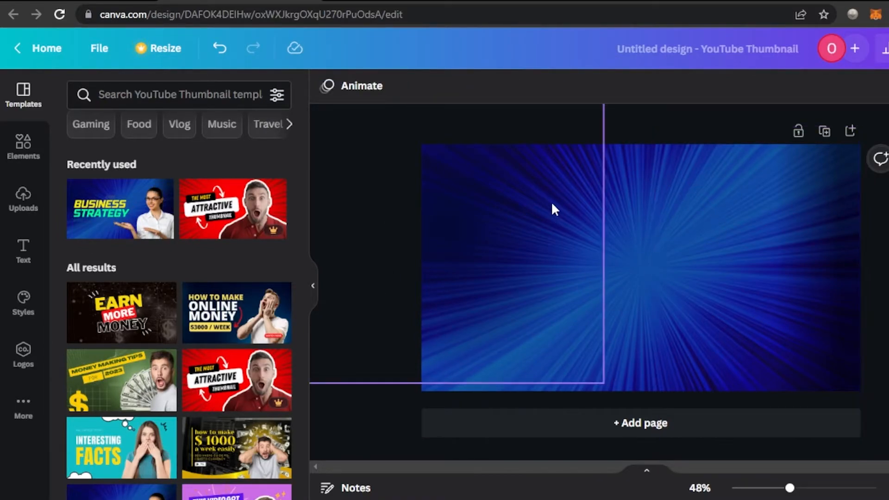
{"action": "left_click", "coordinate": [32, 155]}
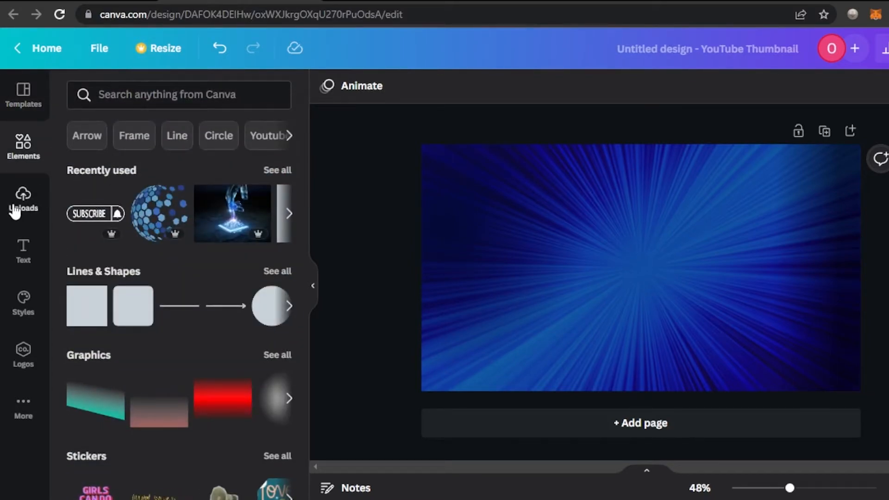
Step: Add a heading to the thumbnail, widen its text box and replace the placeholder with "HOW TO"
{"action": "left_click", "coordinate": [21, 248]}
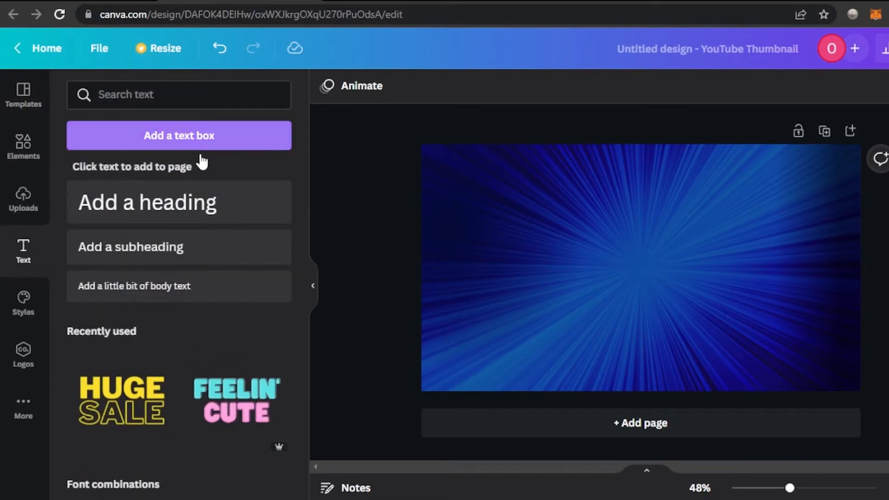
{"action": "left_click", "coordinate": [169, 226]}
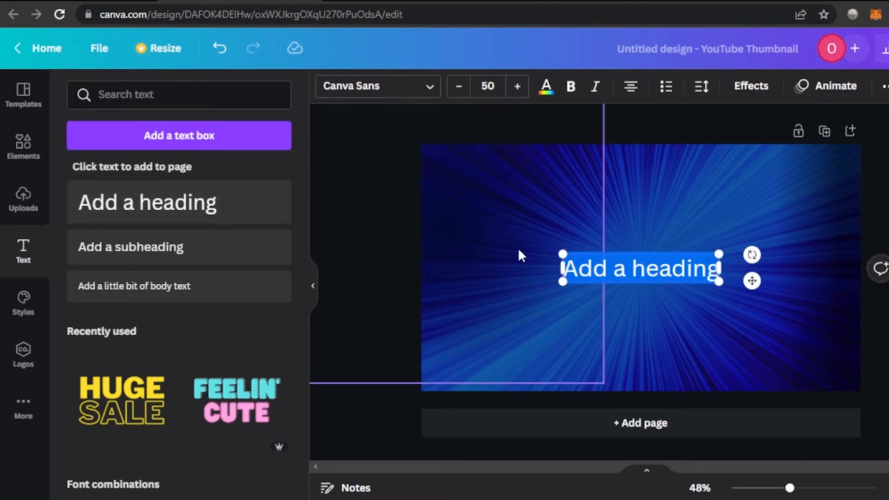
{"action": "left_click_drag", "start_coordinate": [722, 268], "coordinate": [858, 267]}
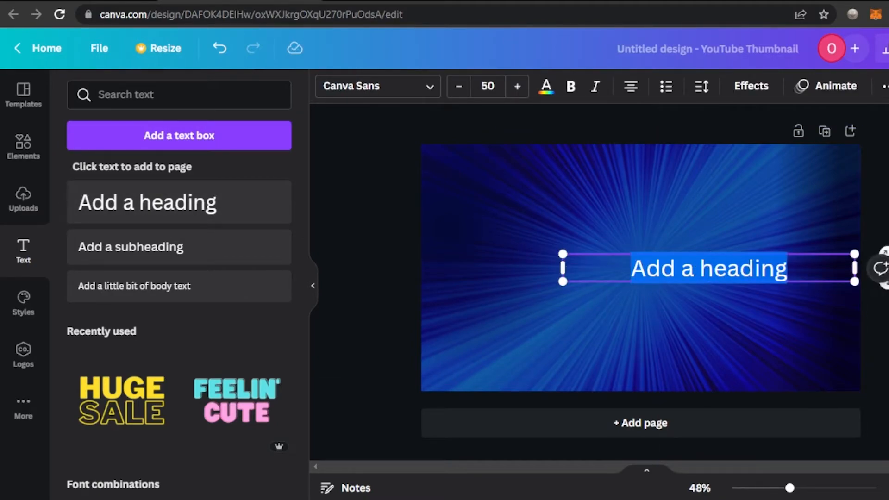
{"action": "key", "text": "BackSpace"}
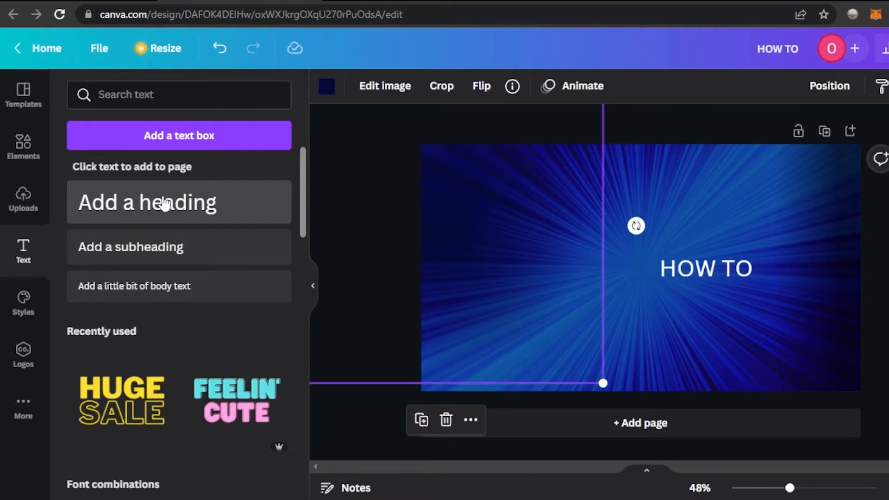
Step: Add two more headings in widened text boxes, reading "MAKE MONEY" and "ON YOUTUBE"
{"action": "left_click", "coordinate": [165, 203]}
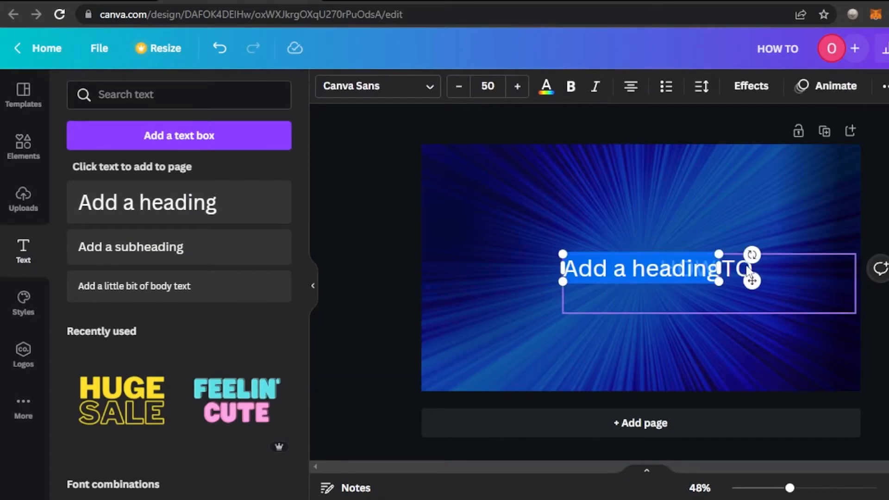
{"action": "left_click_drag", "start_coordinate": [720, 269], "coordinate": [836, 263]}
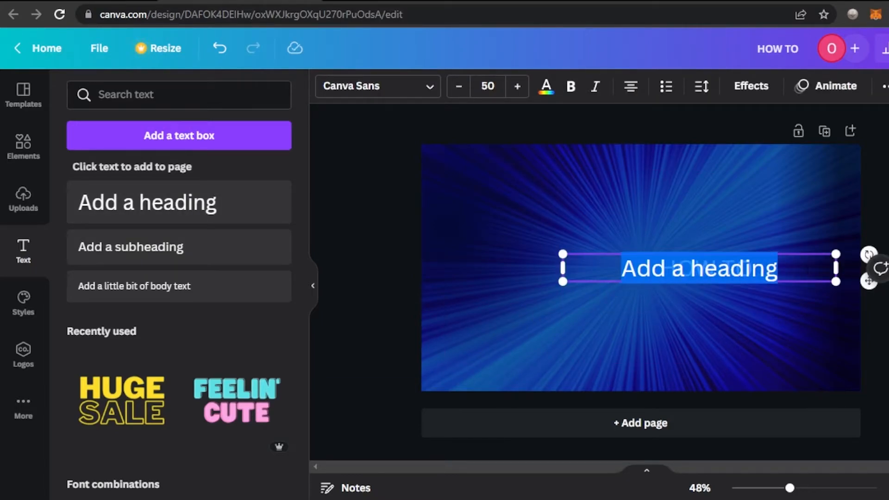
{"action": "type", "text": "HOW TO"}
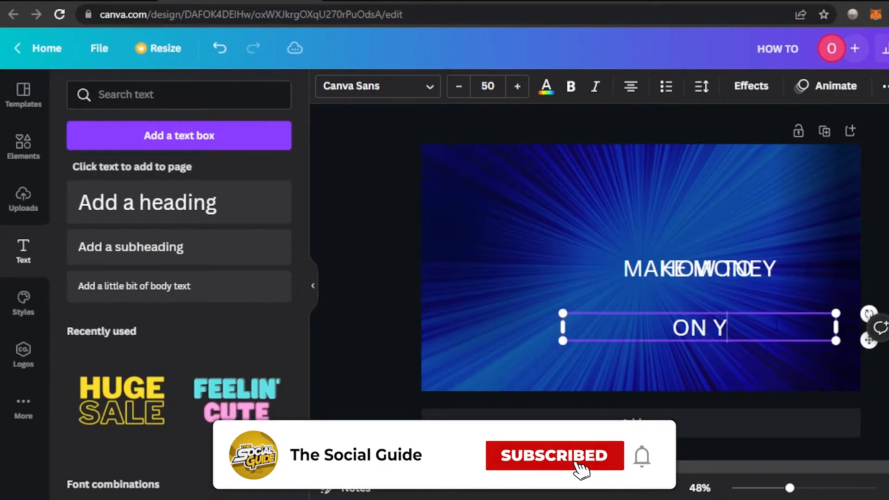
{"action": "type", "text": "OUTUBE"}
Step: Stack the headings HOW TO, MAKE MONEY and ON YOUTUBE in that order on the left half of the thumbnail
{"action": "left_click", "coordinate": [727, 277]}
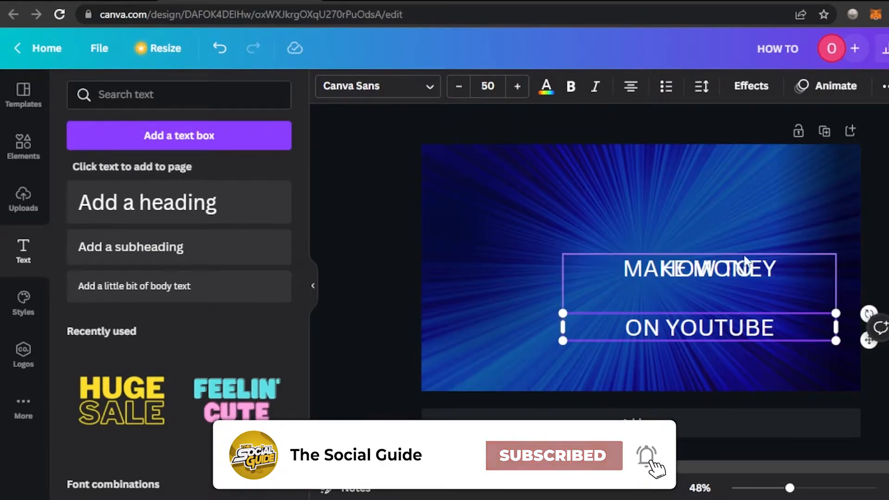
{"action": "left_click_drag", "start_coordinate": [727, 277], "coordinate": [636, 219]}
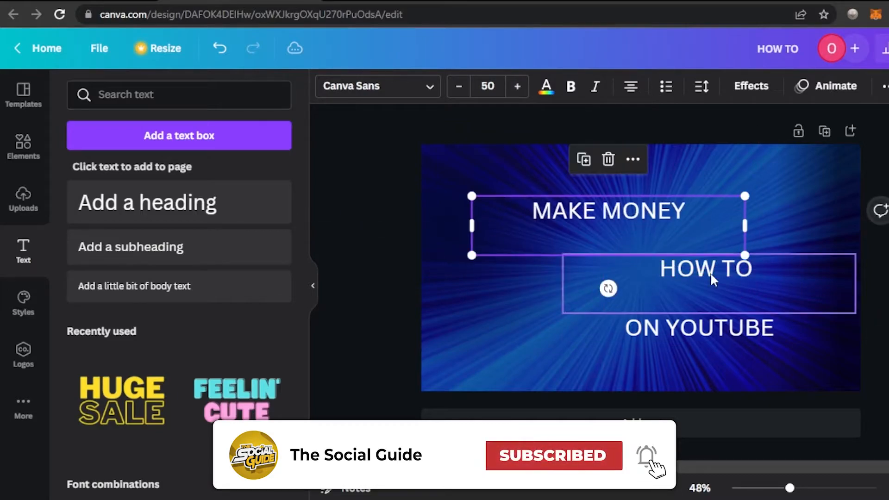
{"action": "left_click_drag", "start_coordinate": [712, 273], "coordinate": [540, 180]}
{"action": "left_click_drag", "start_coordinate": [631, 232], "coordinate": [580, 276]}
{"action": "left_click_drag", "start_coordinate": [555, 177], "coordinate": [558, 209]}
{"action": "left_click_drag", "start_coordinate": [681, 315], "coordinate": [532, 297]}
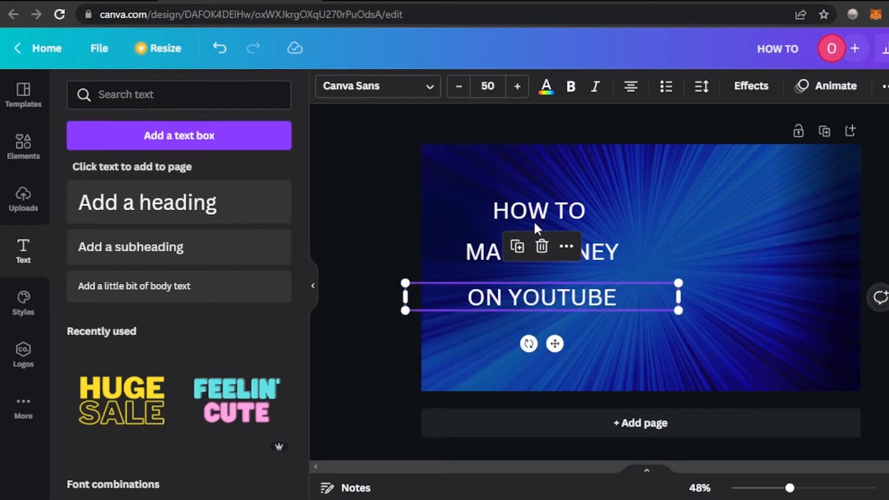
Step: Set the font of the HOW TO, MAKE MONEY and ON YOUTUBE headings to Agrandir Black
{"action": "left_click", "coordinate": [543, 213]}
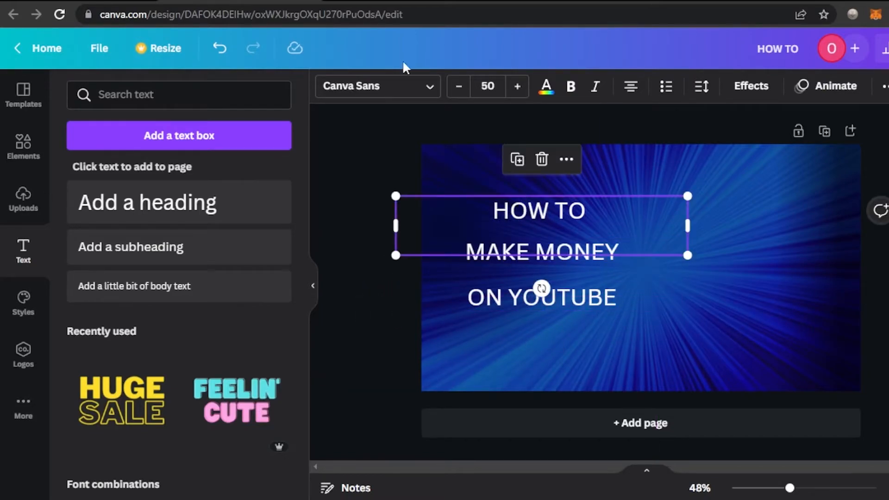
{"action": "left_click", "coordinate": [407, 93]}
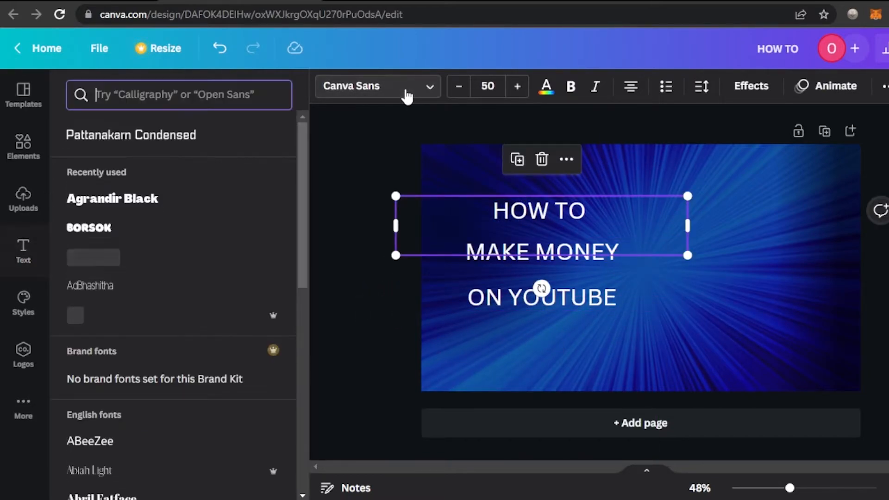
{"action": "left_click", "coordinate": [518, 264]}
{"action": "left_click", "coordinate": [145, 212]}
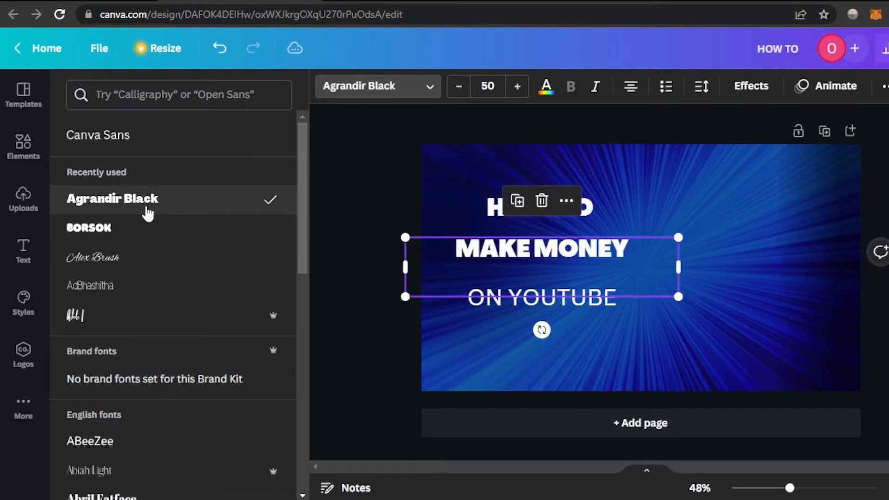
{"action": "left_click", "coordinate": [502, 306]}
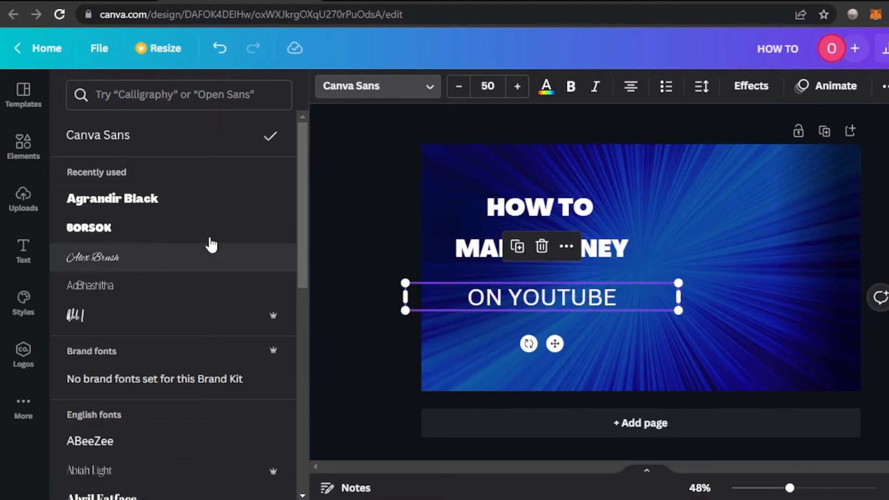
{"action": "left_click", "coordinate": [170, 205]}
{"action": "left_click", "coordinate": [778, 207]}
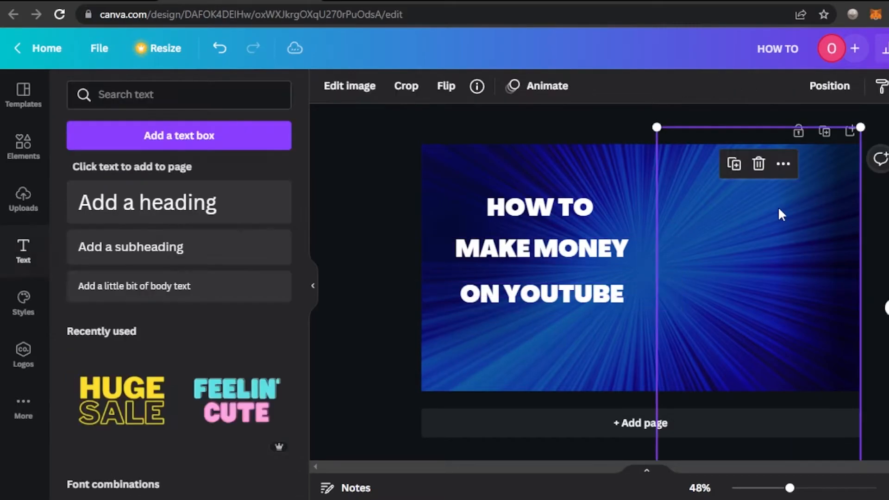
Step: Italicize the HOW TO, MAKE MONEY and ON YOUTUBE headings
{"action": "left_click", "coordinate": [548, 210]}
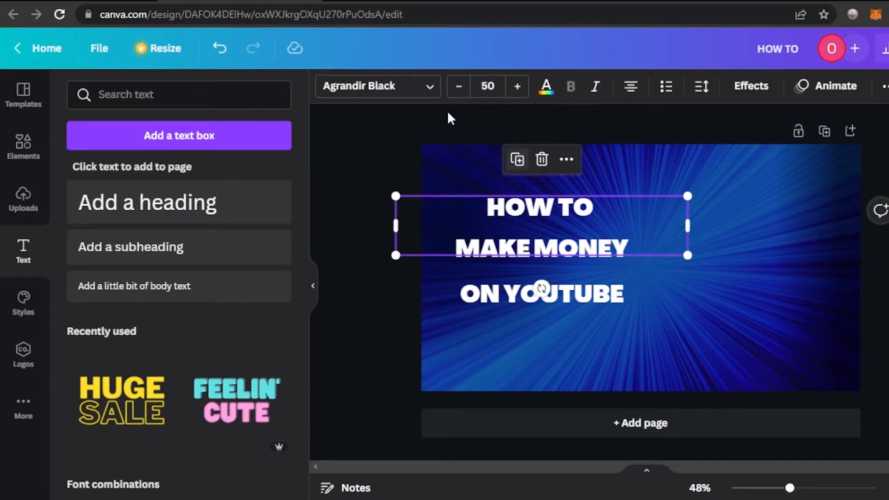
{"action": "left_click", "coordinate": [560, 257]}
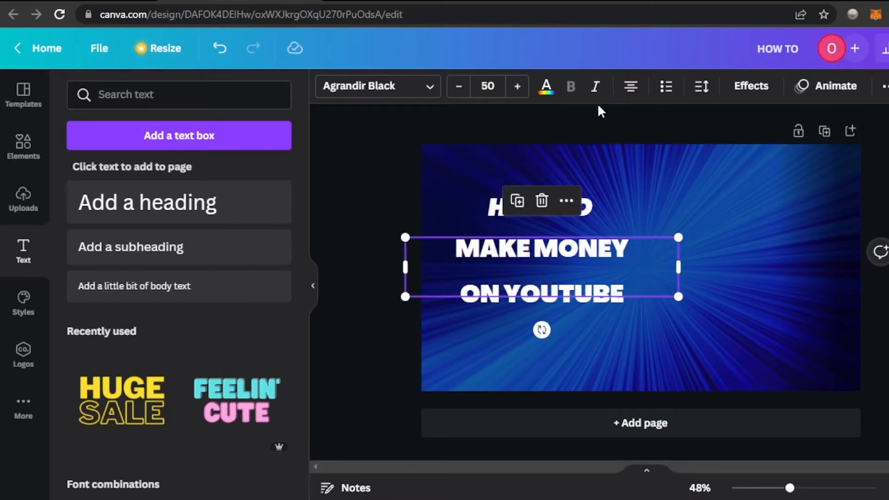
{"action": "left_click", "coordinate": [597, 86]}
{"action": "left_click", "coordinate": [586, 307]}
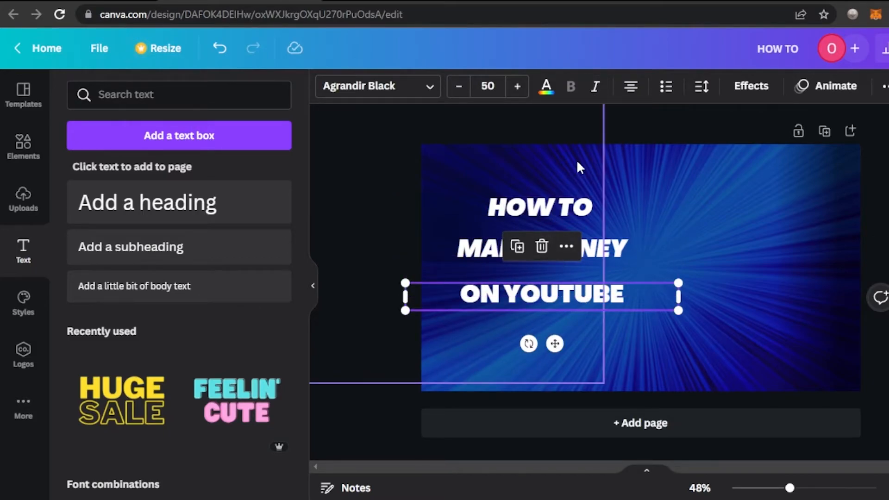
{"action": "left_click", "coordinate": [596, 88]}
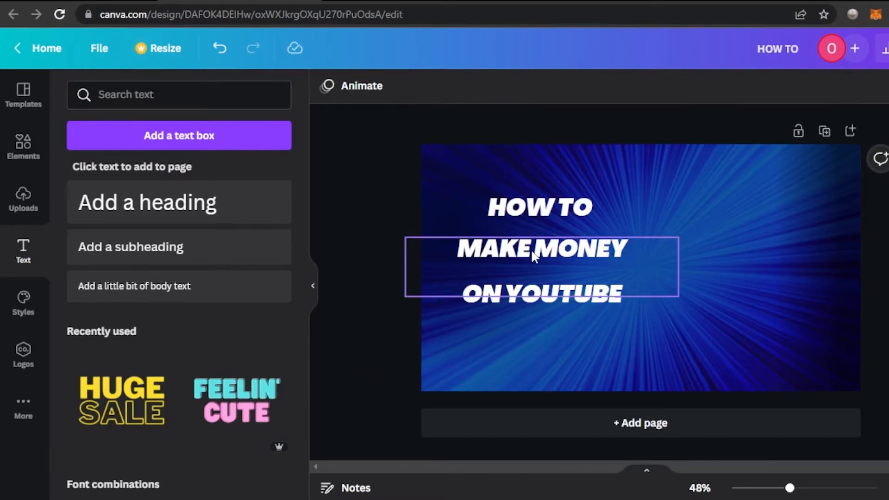
Step: Change the text colour of the MAKE MONEY heading to the light yellow default colour
{"action": "left_click", "coordinate": [531, 249]}
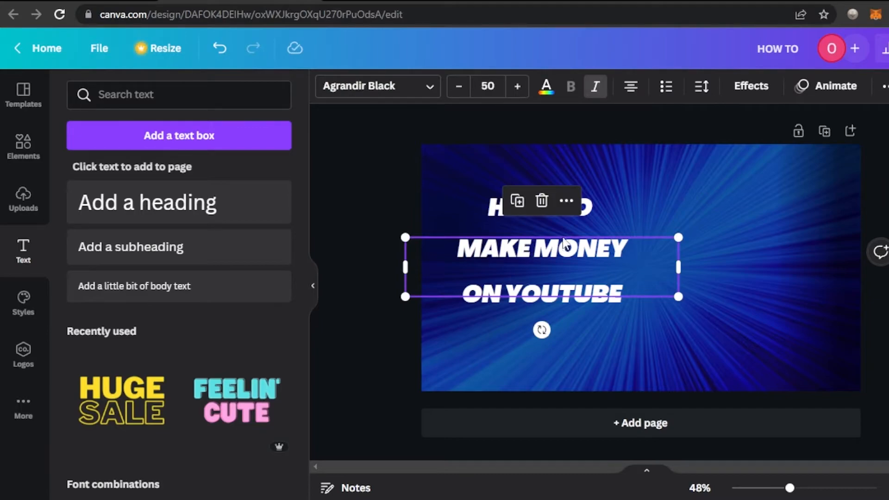
{"action": "left_click", "coordinate": [547, 91]}
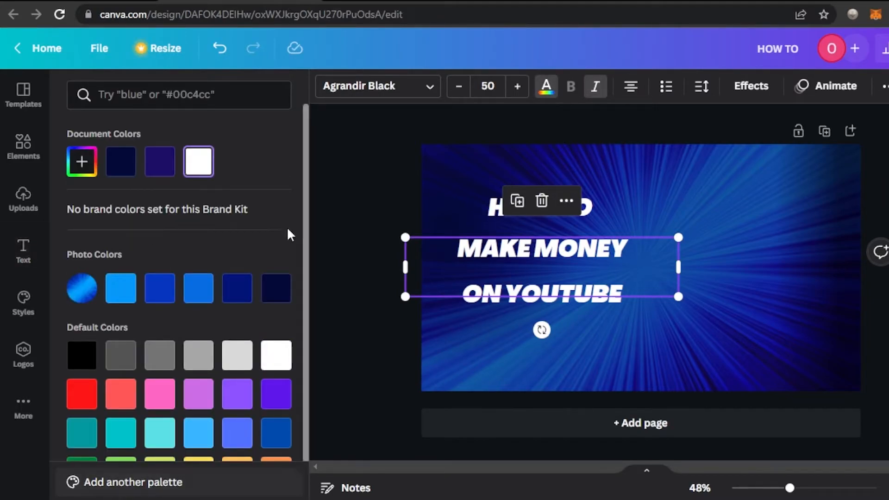
{"action": "scroll", "coordinate": [309, 204], "scroll_direction": "down", "scroll_amount": 1}
{"action": "left_click", "coordinate": [197, 428]}
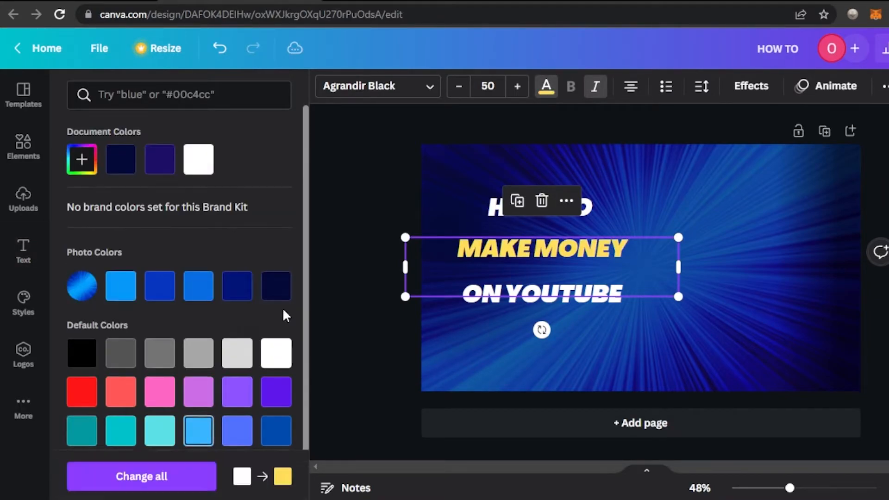
{"action": "key", "text": "Escape"}
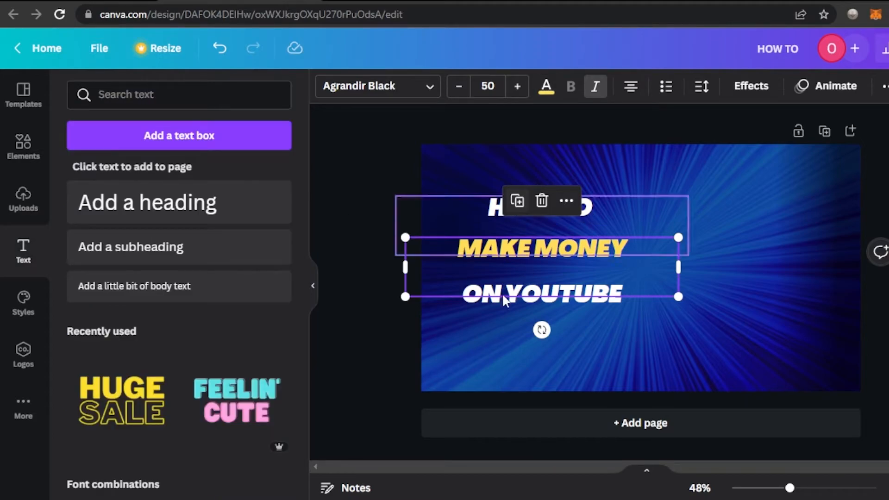
{"action": "left_click", "coordinate": [364, 329]}
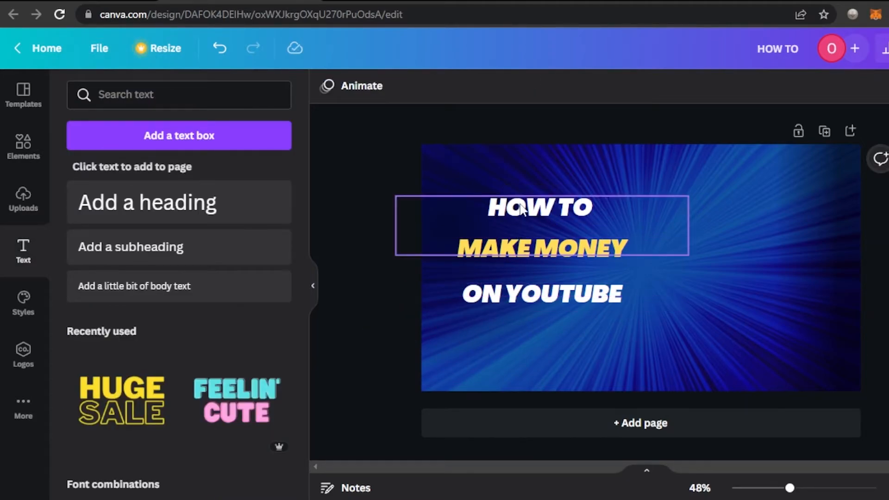
Step: Enlarge all three headings, with MAKE MONEY at about 79.8 and ON YOUTUBE at about 73.5, and restack them closely on the thumbnail
{"action": "left_click", "coordinate": [522, 209]}
{"action": "left_click_drag", "start_coordinate": [688, 194], "coordinate": [813, 163]}
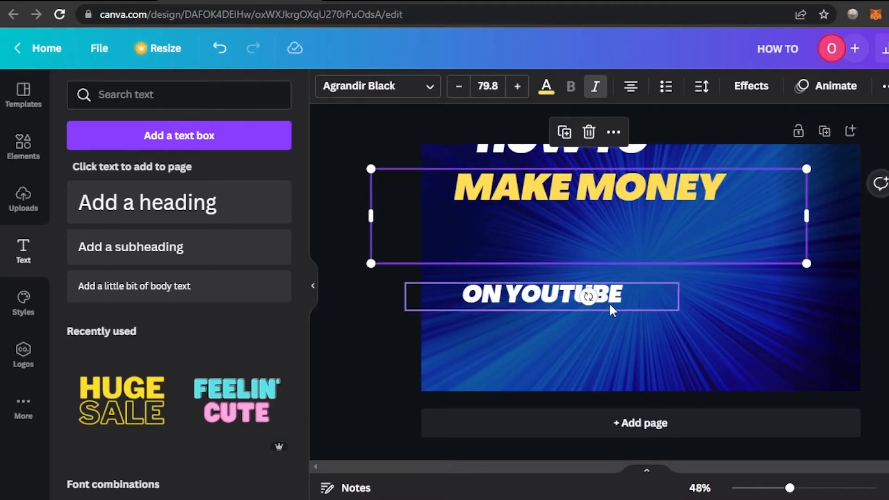
{"action": "left_click", "coordinate": [610, 302]}
{"action": "left_click_drag", "start_coordinate": [609, 302], "coordinate": [573, 348]}
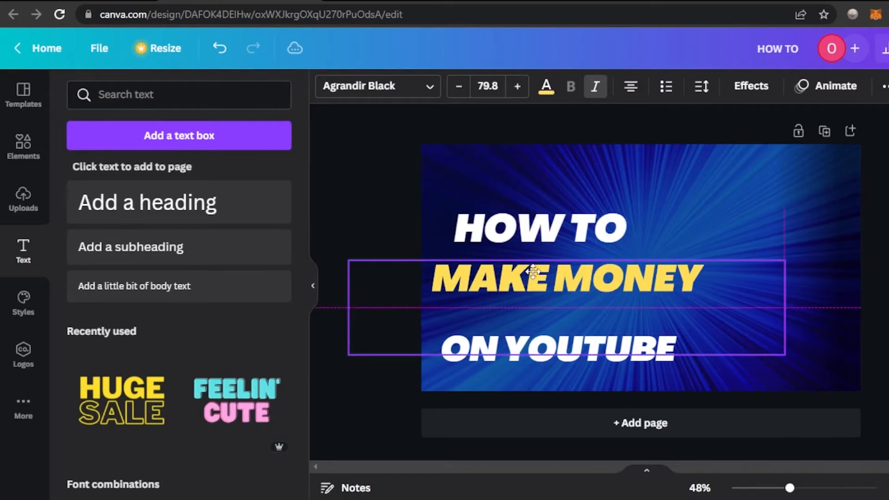
{"action": "left_click", "coordinate": [556, 348]}
{"action": "left_click_drag", "start_coordinate": [556, 348], "coordinate": [556, 331]}
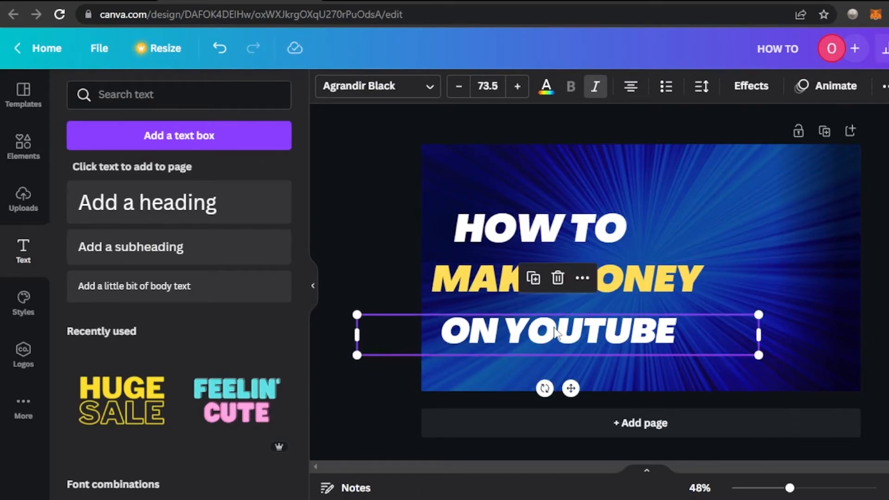
{"action": "left_click", "coordinate": [578, 215]}
{"action": "mouse_move", "coordinate": [543, 339]}
{"action": "left_mouse_down"}
{"action": "mouse_move", "coordinate": [558, 340]}
{"action": "mouse_move", "coordinate": [528, 352]}
{"action": "mouse_move", "coordinate": [549, 351]}
{"action": "mouse_move", "coordinate": [533, 343]}
{"action": "mouse_move", "coordinate": [541, 342]}
{"action": "left_mouse_up"}
{"action": "left_click", "coordinate": [667, 212]}
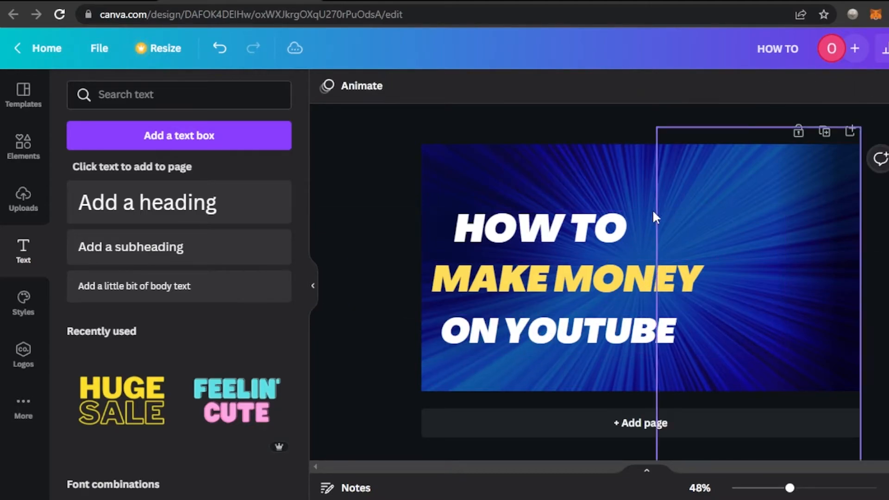
Step: Add a rounded square, stretch it into a wide bar across the MAKE MONEY line and fill it white
{"action": "left_click", "coordinate": [23, 144]}
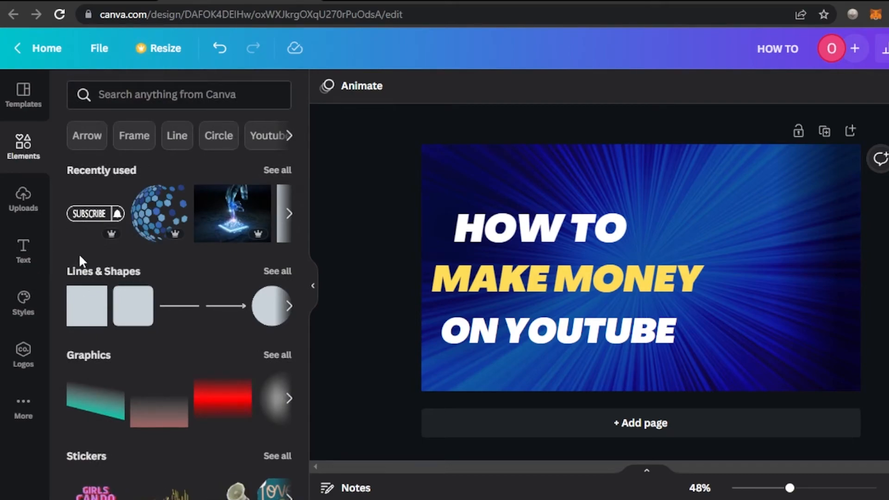
{"action": "left_click", "coordinate": [131, 319]}
{"action": "left_click_drag", "start_coordinate": [599, 266], "coordinate": [421, 254]}
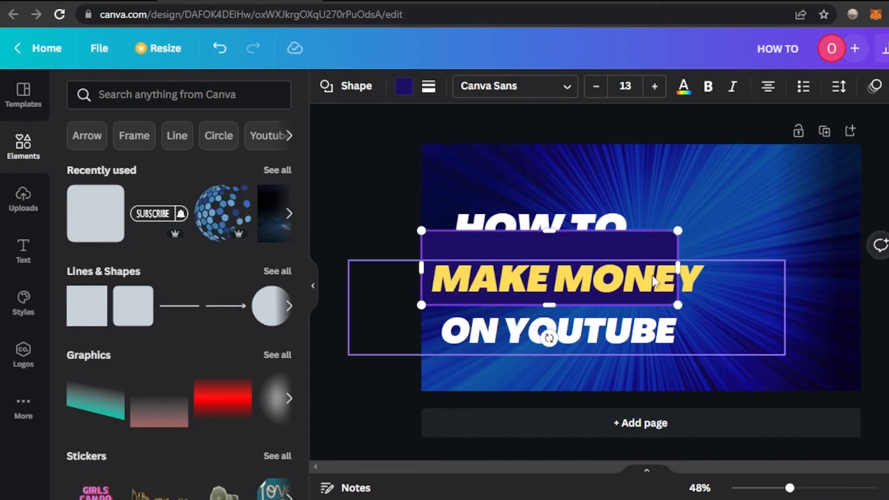
{"action": "left_click", "coordinate": [404, 87]}
{"action": "left_click", "coordinate": [276, 162]}
Step: Move MAKE MONEY off the white bar and give its text a custom, more saturated golden yellow
{"action": "left_click", "coordinate": [546, 280]}
{"action": "left_click_drag", "start_coordinate": [566, 249], "coordinate": [684, 175]}
{"action": "left_click", "coordinate": [547, 87]}
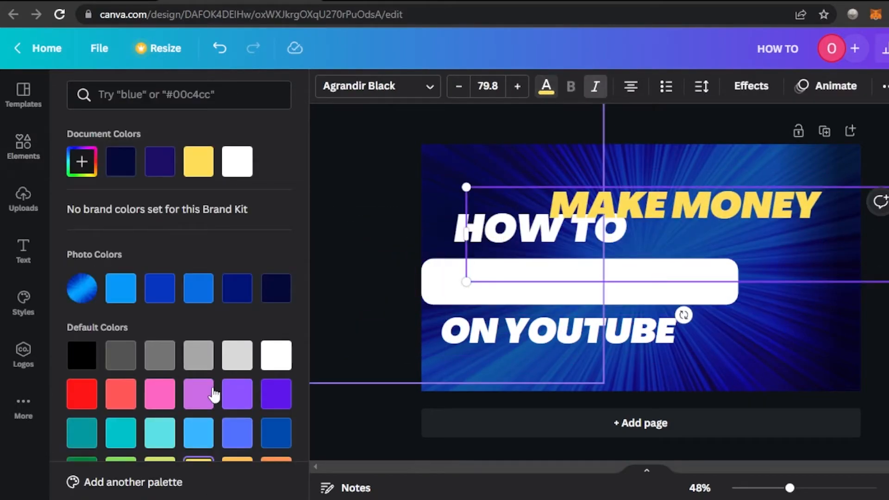
{"action": "left_click", "coordinate": [84, 161]}
{"action": "left_click_drag", "start_coordinate": [204, 198], "coordinate": [251, 199]}
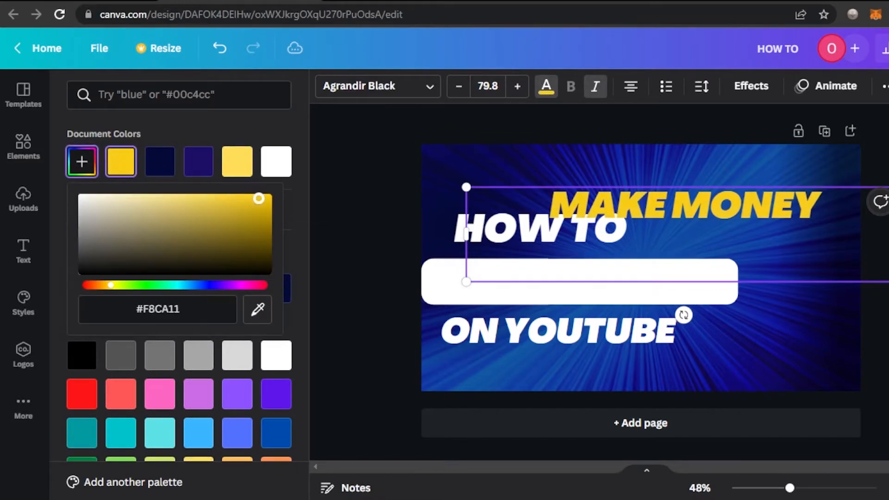
{"action": "left_click", "coordinate": [326, 166]}
Step: Place MAKE MONEY back over the white bar and resize the bar to about 864 by 143 to fit the text
{"action": "left_click_drag", "start_coordinate": [654, 281], "coordinate": [652, 263]}
{"action": "left_click_drag", "start_coordinate": [636, 189], "coordinate": [531, 262]}
{"action": "left_click", "coordinate": [377, 210]}
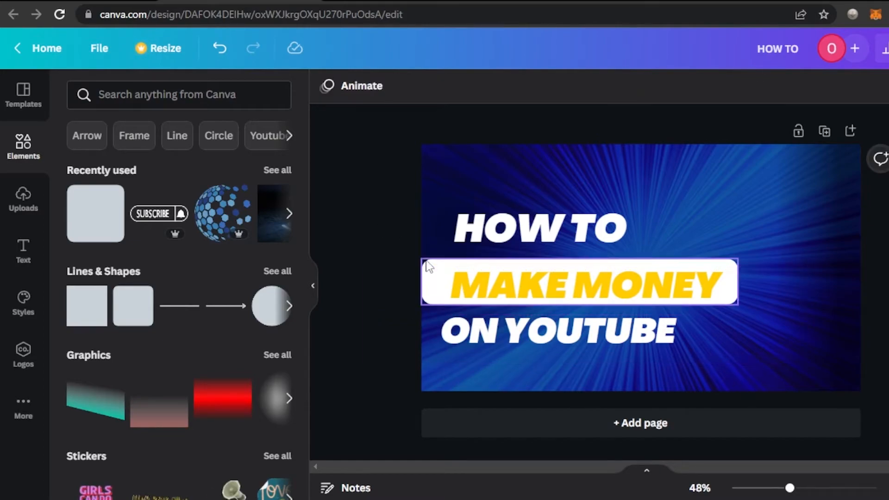
{"action": "left_click", "coordinate": [429, 268]}
{"action": "left_click_drag", "start_coordinate": [421, 282], "coordinate": [435, 282]}
{"action": "left_click_drag", "start_coordinate": [736, 278], "coordinate": [730, 278]}
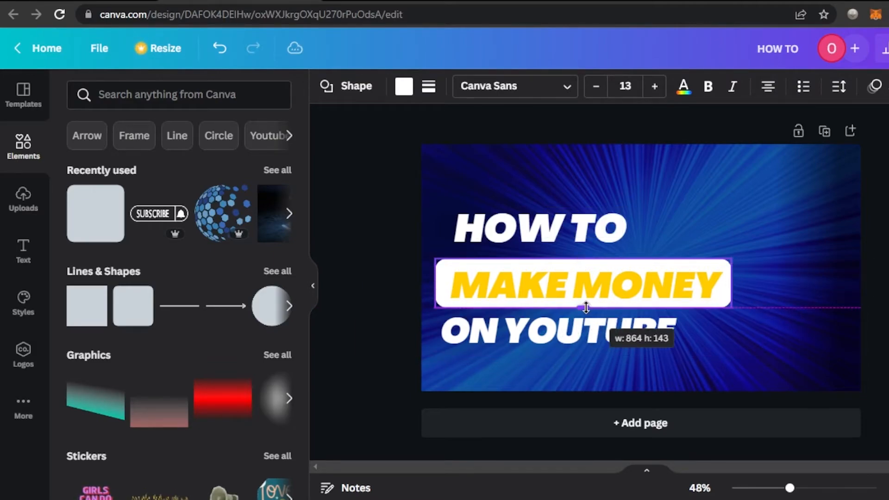
Step: Shift HOW TO and ON YOUTUBE so they sit centred above and below the white MAKE MONEY bar
{"action": "left_click", "coordinate": [524, 229]}
{"action": "left_click_drag", "start_coordinate": [523, 230], "coordinate": [554, 231]}
{"action": "left_click_drag", "start_coordinate": [610, 330], "coordinate": [628, 333]}
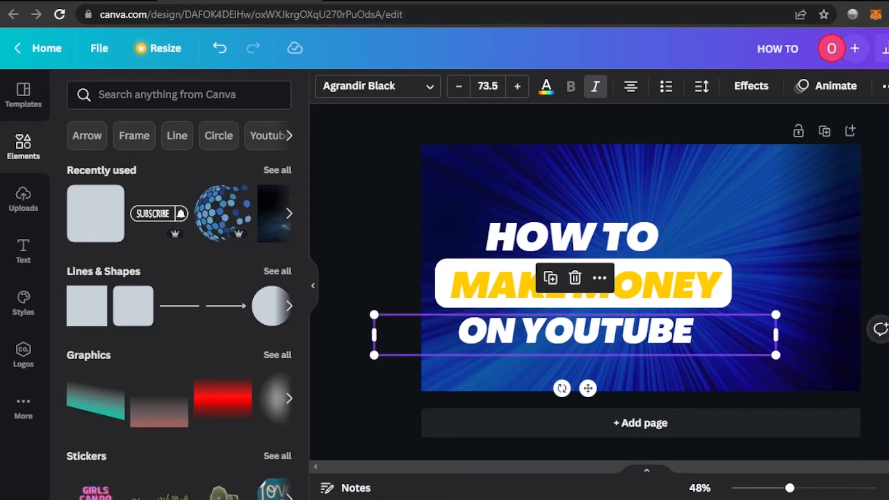
{"action": "left_click", "coordinate": [875, 260]}
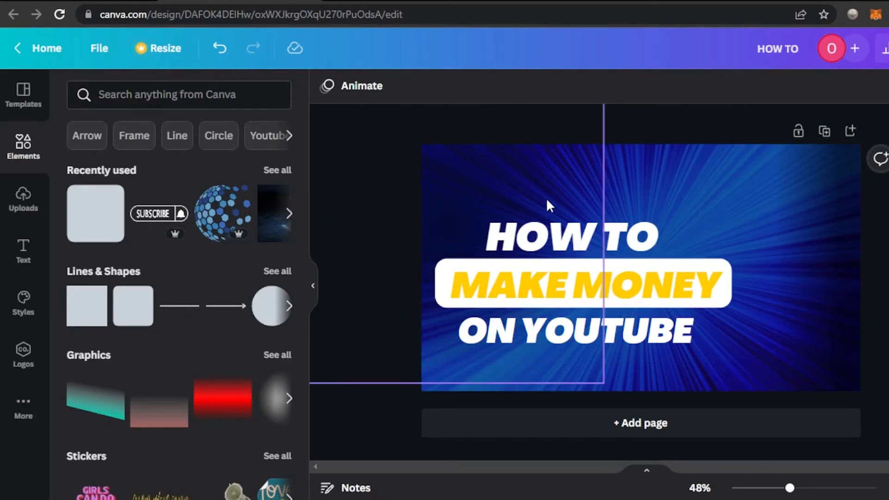
Step: Add two more rounded squares and turn them into golden yellow bars behind the ON YOUTUBE and HOW TO headings
{"action": "left_click", "coordinate": [123, 309]}
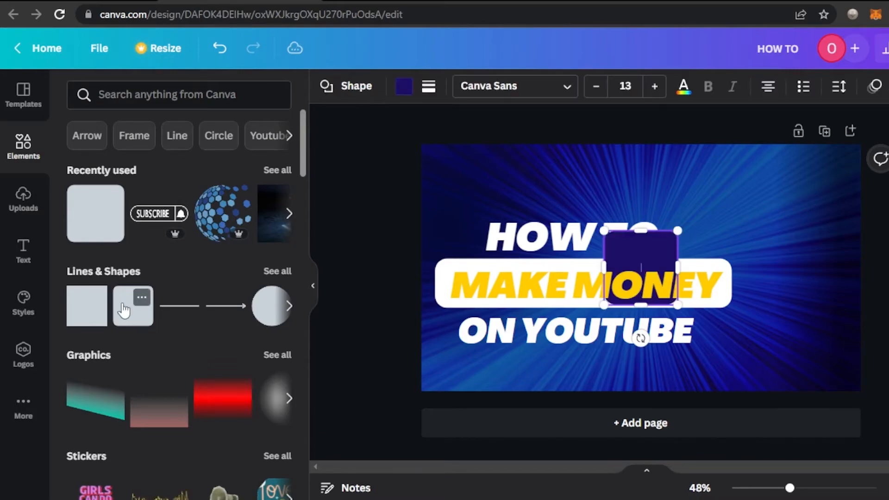
{"action": "left_click", "coordinate": [141, 297]}
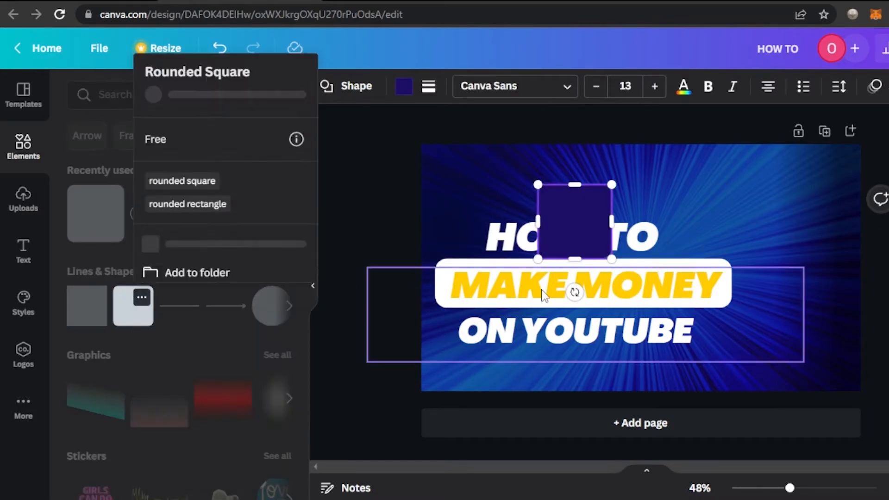
{"action": "left_click", "coordinate": [376, 180]}
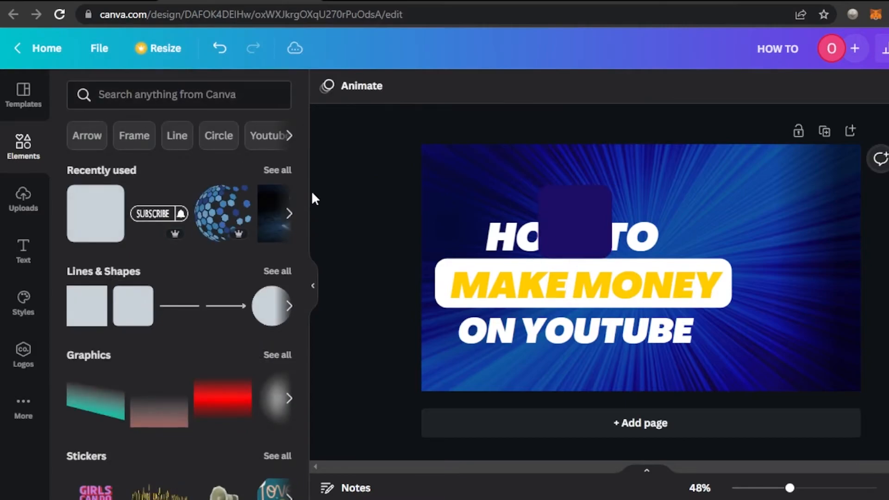
{"action": "left_click", "coordinate": [141, 300]}
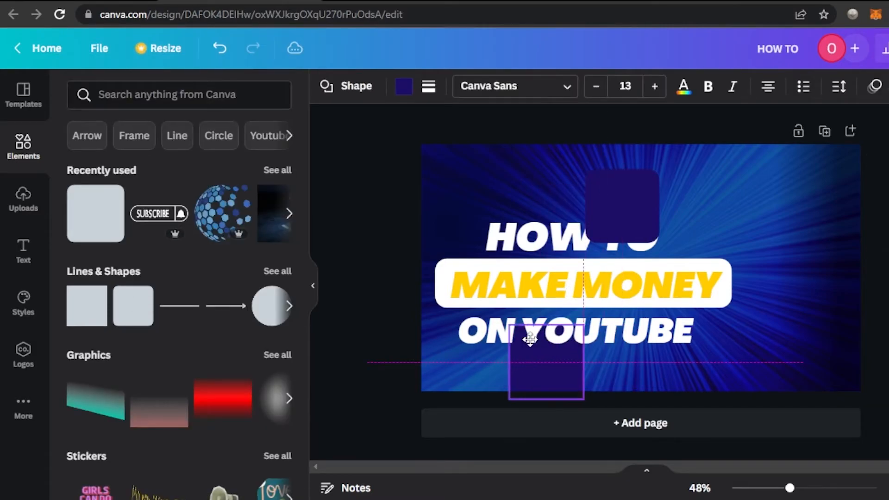
{"action": "left_click_drag", "start_coordinate": [529, 335], "coordinate": [486, 320]}
{"action": "left_click_drag", "start_coordinate": [520, 345], "coordinate": [714, 332]}
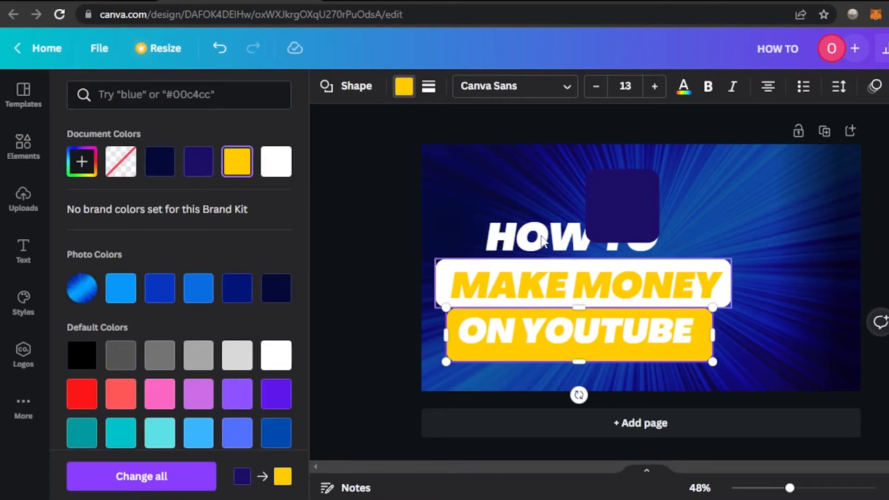
{"action": "left_click", "coordinate": [623, 210]}
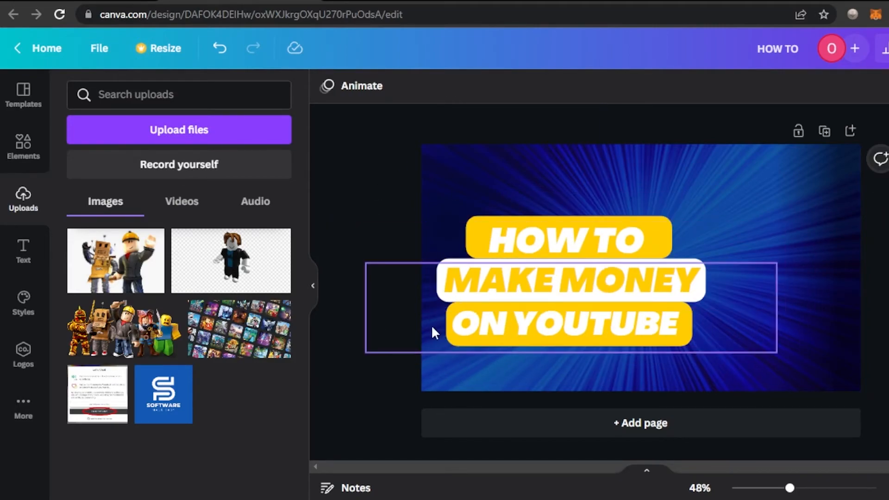
Step: Apply the Shadow effect to the HOW TO heading with a black shadow colour
{"action": "left_click", "coordinate": [541, 249]}
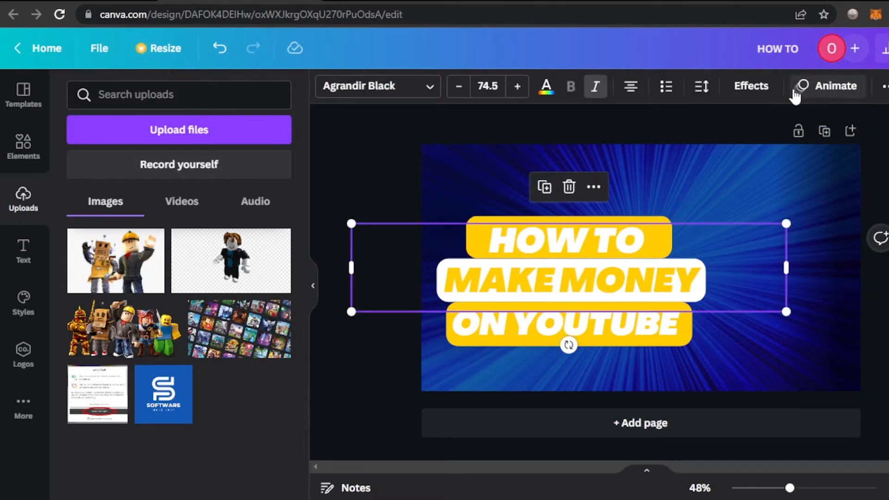
{"action": "left_click", "coordinate": [750, 88]}
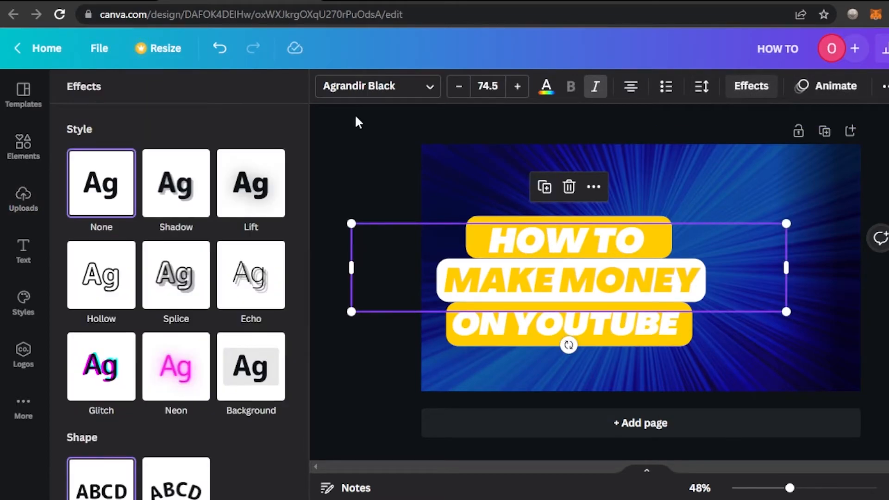
{"action": "left_click", "coordinate": [187, 182]}
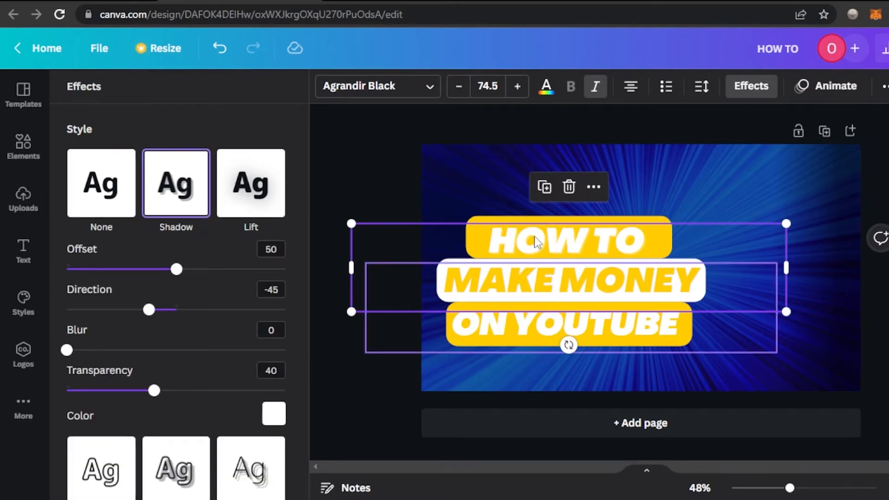
{"action": "left_click", "coordinate": [273, 416]}
{"action": "left_click", "coordinate": [88, 268]}
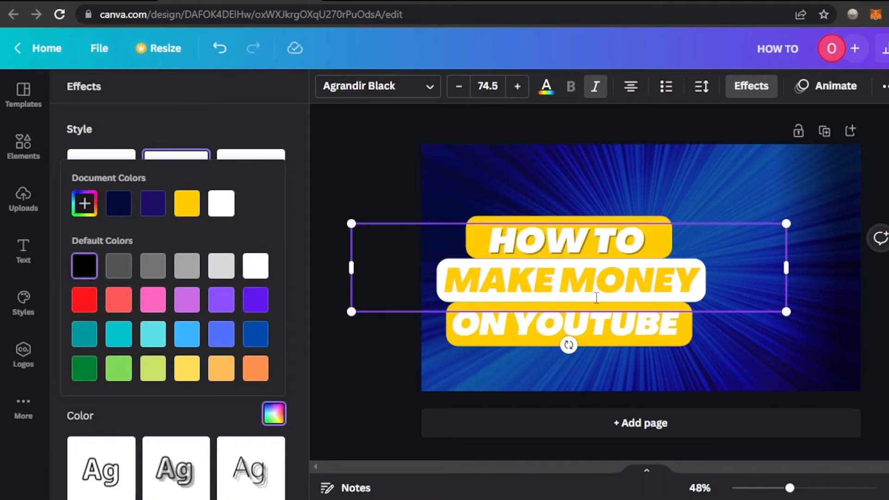
{"action": "left_click", "coordinate": [359, 396]}
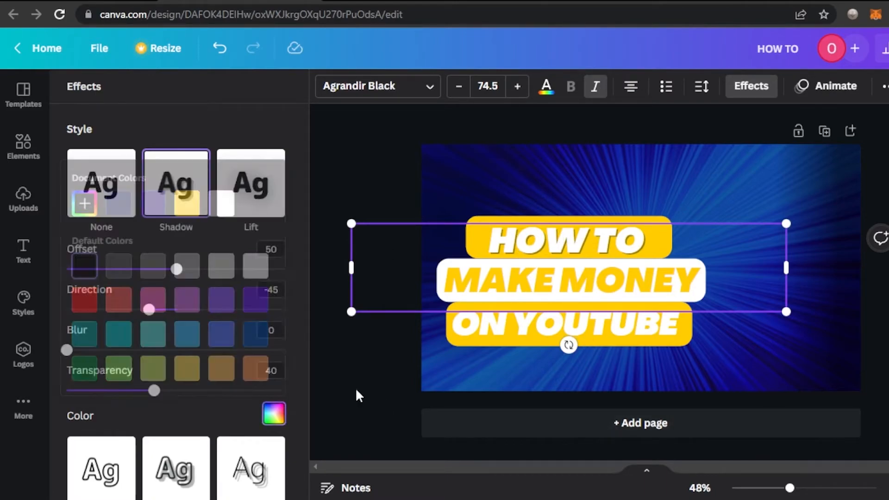
Step: Apply the Shadow effect to the ON YOUTUBE heading with a black shadow colour
{"action": "left_click", "coordinate": [498, 326]}
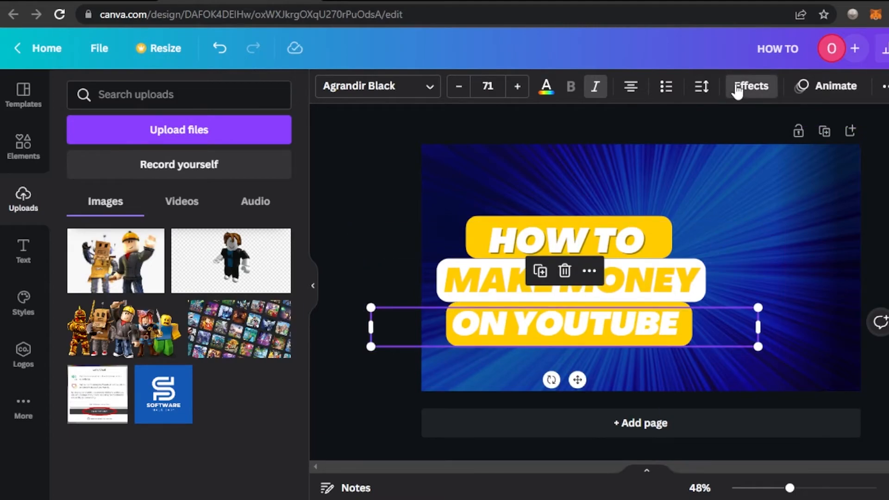
{"action": "left_click", "coordinate": [737, 89]}
{"action": "left_click", "coordinate": [180, 193]}
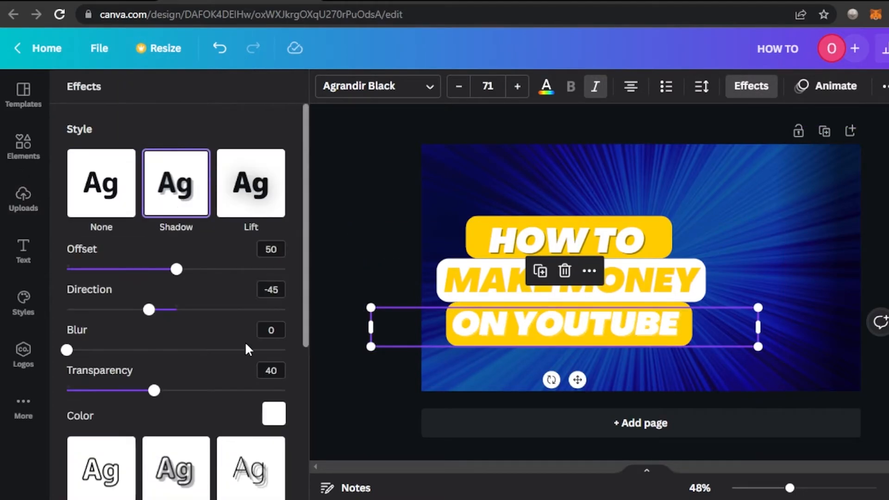
{"action": "left_click", "coordinate": [275, 412]}
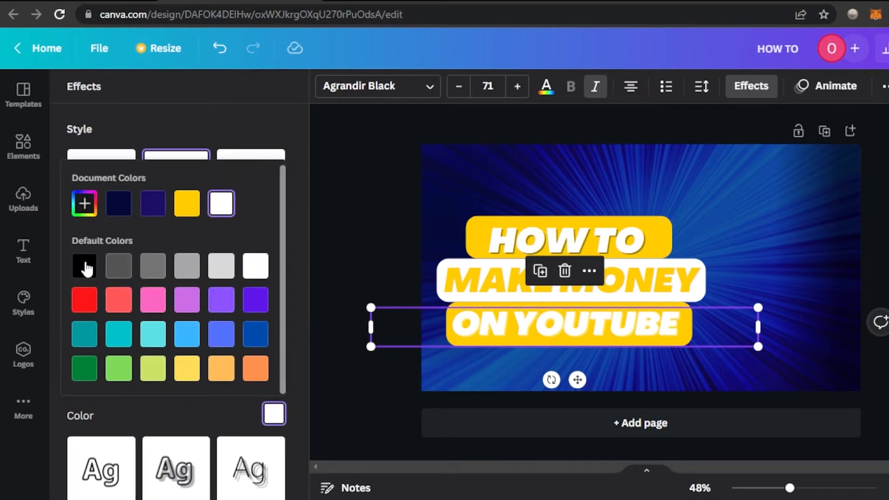
{"action": "left_click", "coordinate": [86, 267]}
Step: Try a white shadow colour on the MAKE MONEY heading and settle on black
{"action": "left_click", "coordinate": [569, 290]}
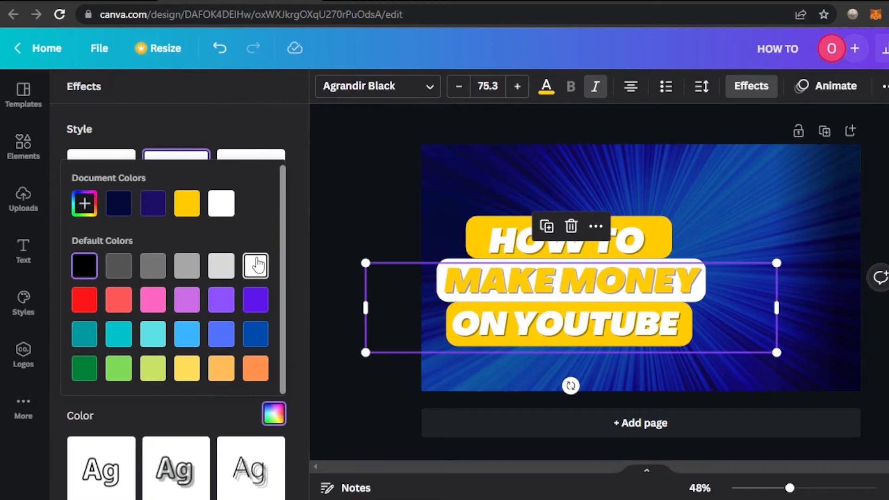
{"action": "left_click", "coordinate": [256, 266]}
{"action": "left_click", "coordinate": [95, 267]}
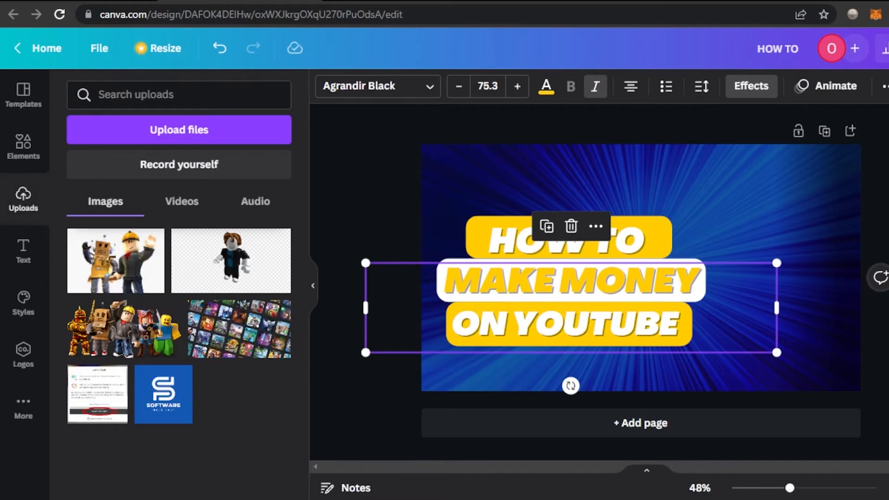
{"action": "key", "text": "Escape"}
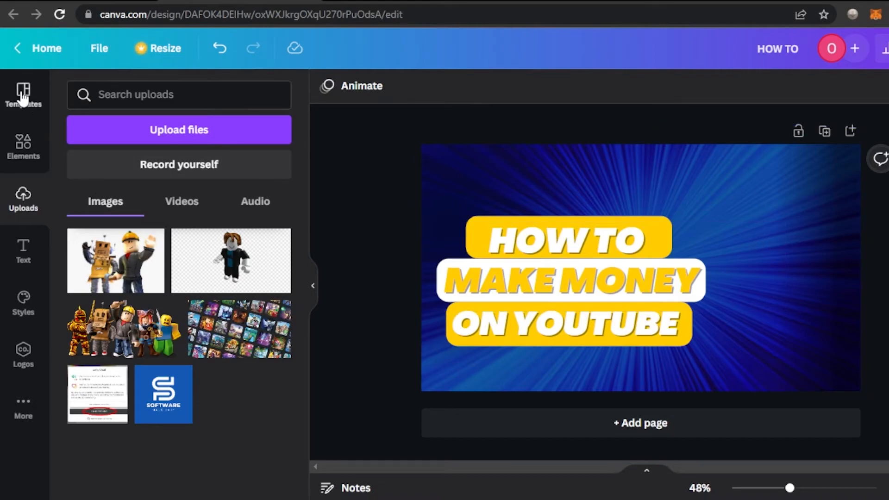
Step: Search the elements library for making money and look through the results
{"action": "left_click", "coordinate": [24, 147]}
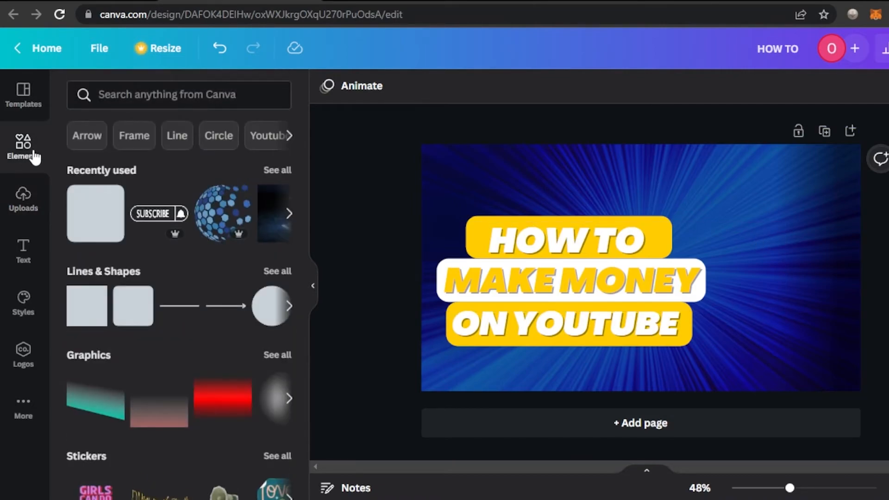
{"action": "left_click", "coordinate": [177, 92]}
{"action": "type", "text": "m"}
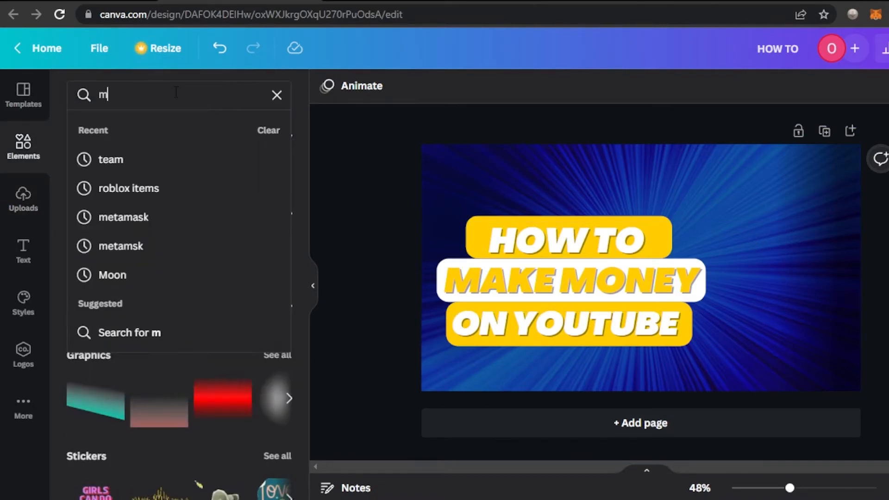
{"action": "type", "text": "aking money"}
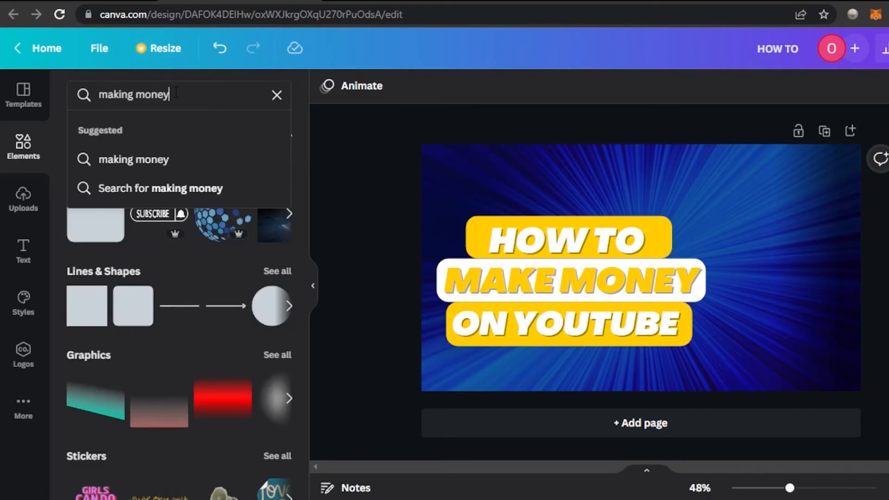
{"action": "key", "text": "Return"}
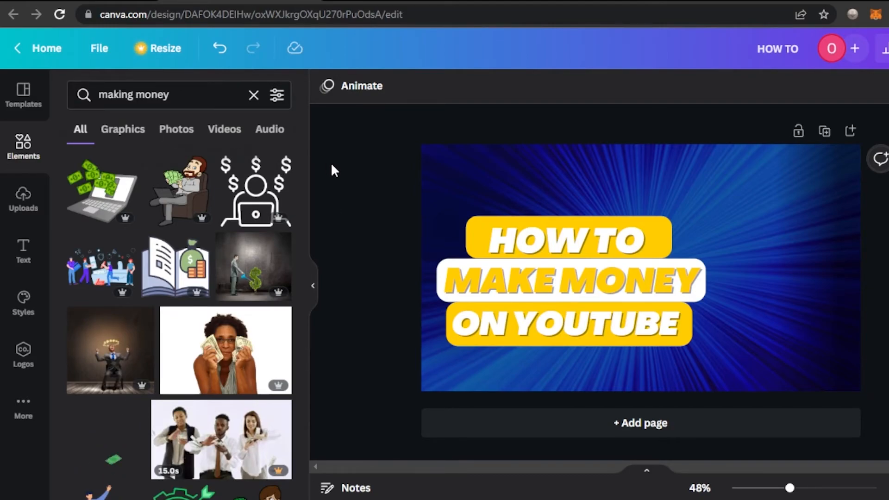
{"action": "scroll", "coordinate": [305, 245], "scroll_direction": "down", "scroll_amount": 1}
{"action": "left_click_drag", "start_coordinate": [304, 239], "coordinate": [302, 214]}
Step: Replace the element search with surprised face and look through the results
{"action": "left_click", "coordinate": [210, 95]}
{"action": "key", "text": "BackSpace"}
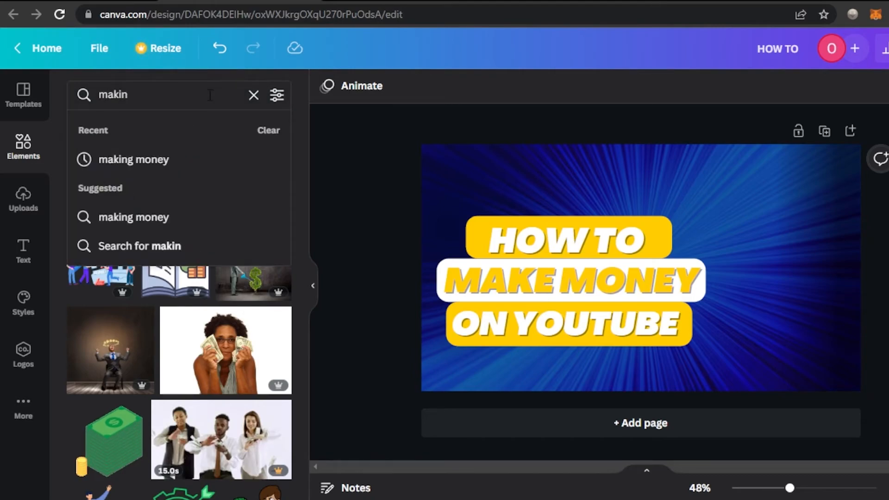
{"action": "key", "text": "BackSpace"}
{"action": "key", "text": "BackSpace"}
{"action": "key", "text": "BackSpace"}
{"action": "key", "text": "BackSpace"}
{"action": "key", "text": "BackSpace"}
{"action": "key", "text": "BackSpace"}
{"action": "type", "text": "surprised"}
{"action": "left_click", "coordinate": [189, 218]}
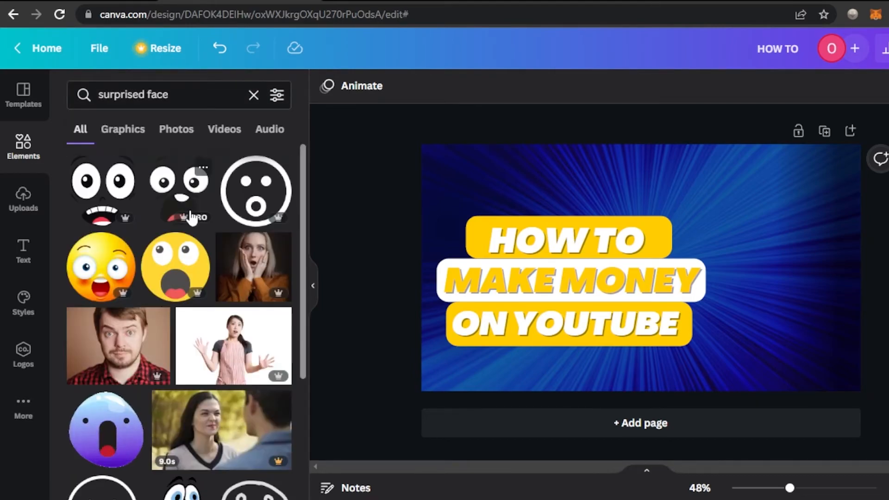
{"action": "scroll", "coordinate": [259, 222], "scroll_direction": "down", "scroll_amount": 5}
{"action": "left_click_drag", "start_coordinate": [301, 263], "coordinate": [301, 316]}
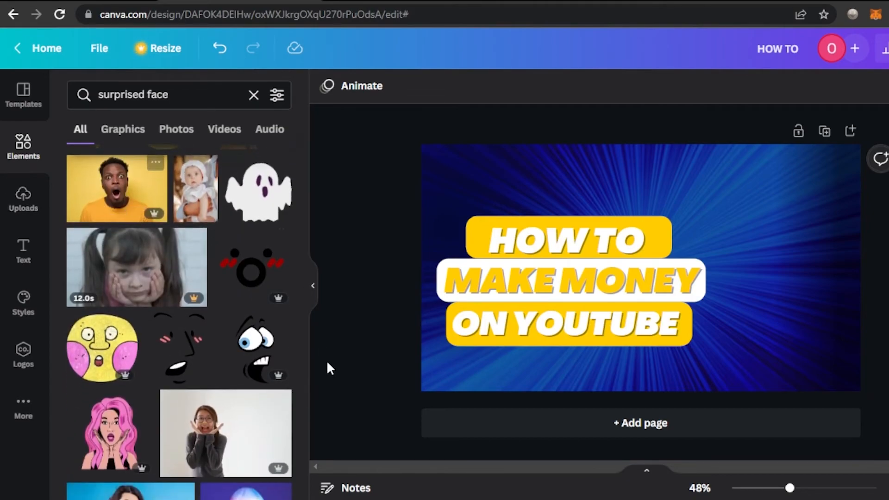
Step: Search the elements for surprised man and place the cutout of the man in the red shirt beside the headings
{"action": "scroll", "coordinate": [301, 334], "scroll_direction": "down", "scroll_amount": 6}
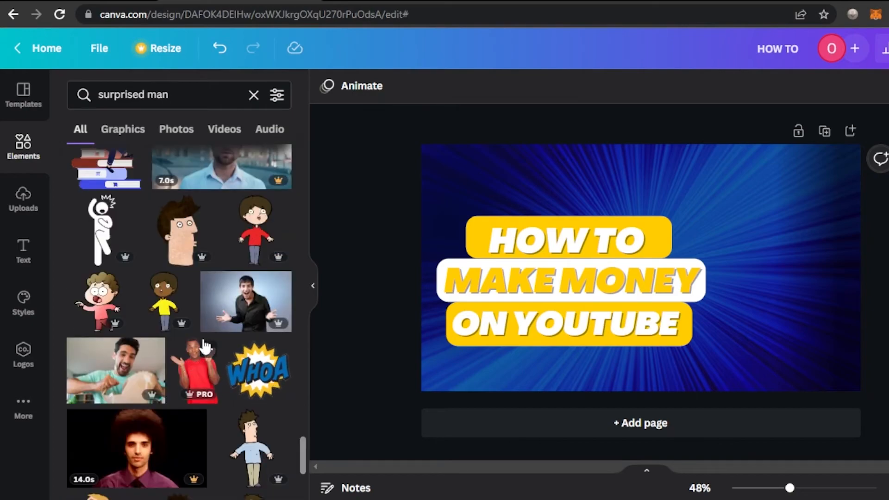
{"action": "left_click", "coordinate": [200, 369]}
{"action": "left_click_drag", "start_coordinate": [670, 209], "coordinate": [780, 254]}
{"action": "key", "text": "Escape"}
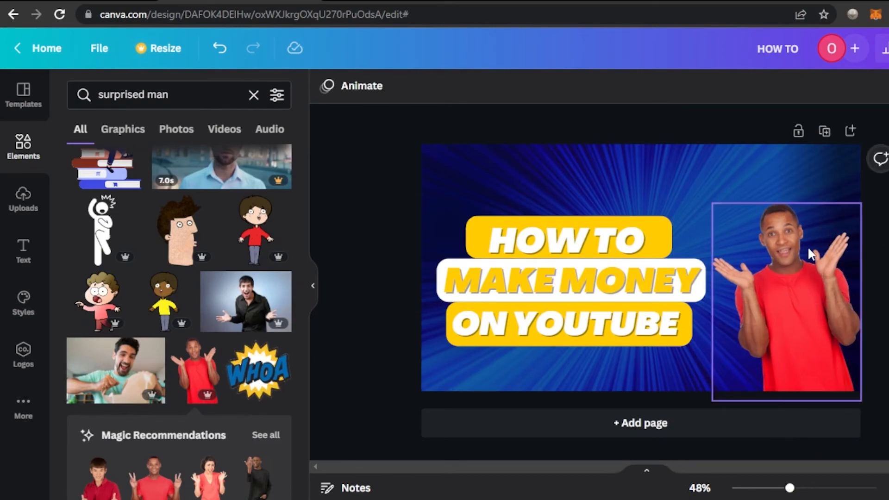
Step: Enlarge the man in the red shirt and shift him slightly upward beside the headings
{"action": "left_click", "coordinate": [727, 206]}
{"action": "left_click_drag", "start_coordinate": [711, 203], "coordinate": [694, 180]}
{"action": "left_click_drag", "start_coordinate": [787, 316], "coordinate": [787, 305]}
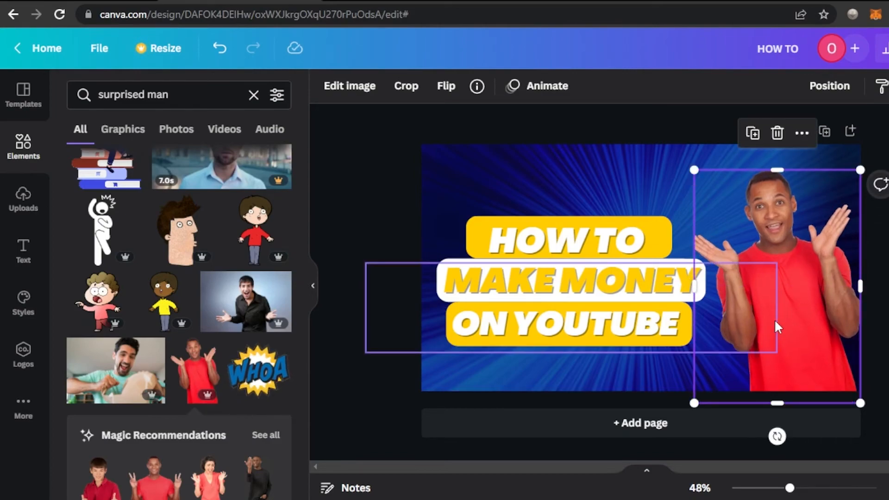
{"action": "left_click", "coordinate": [377, 272]}
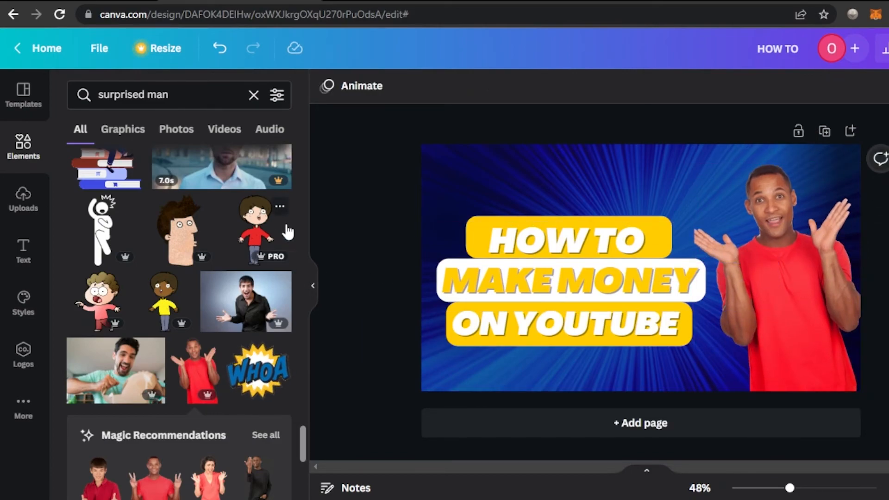
Step: Look through more surprised man results and search the elements for travel
{"action": "scroll", "coordinate": [302, 447], "scroll_direction": "down", "scroll_amount": 4}
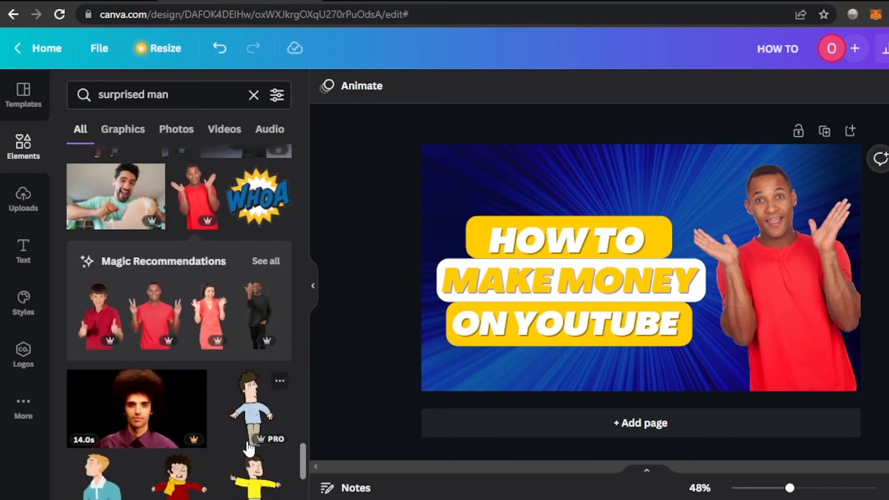
{"action": "scroll", "coordinate": [304, 458], "scroll_direction": "down", "scroll_amount": 6}
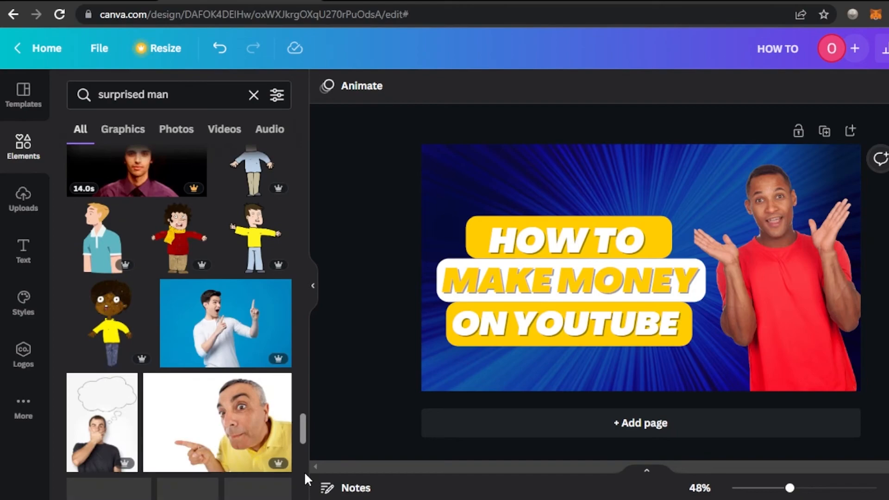
{"action": "left_click_drag", "start_coordinate": [303, 470], "coordinate": [310, 319]}
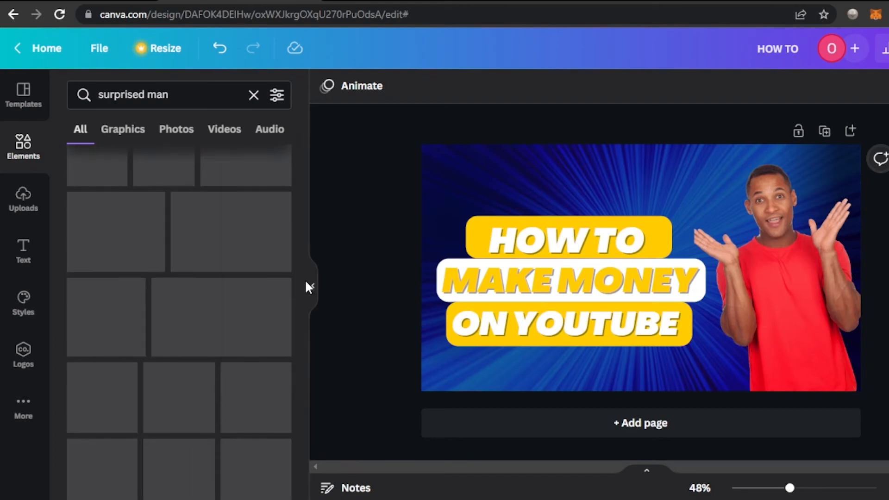
{"action": "left_click_drag", "start_coordinate": [301, 278], "coordinate": [302, 169]}
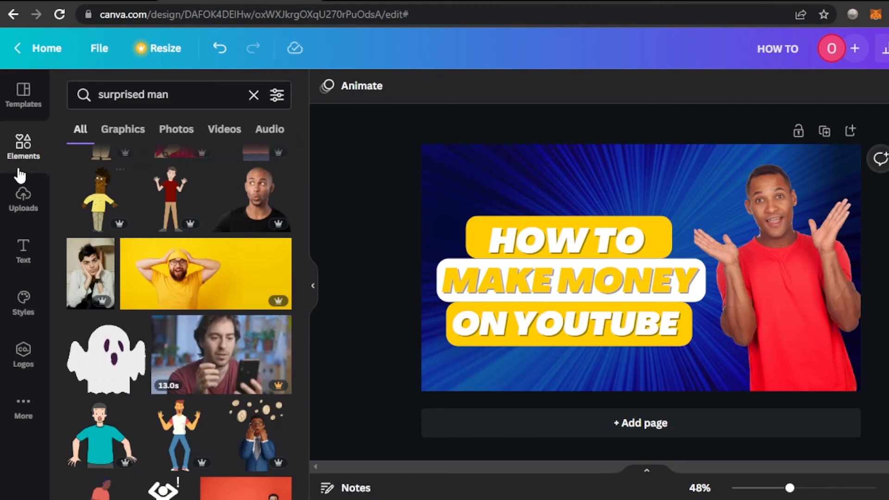
{"action": "left_click", "coordinate": [253, 95]}
{"action": "type", "text": "travel"}
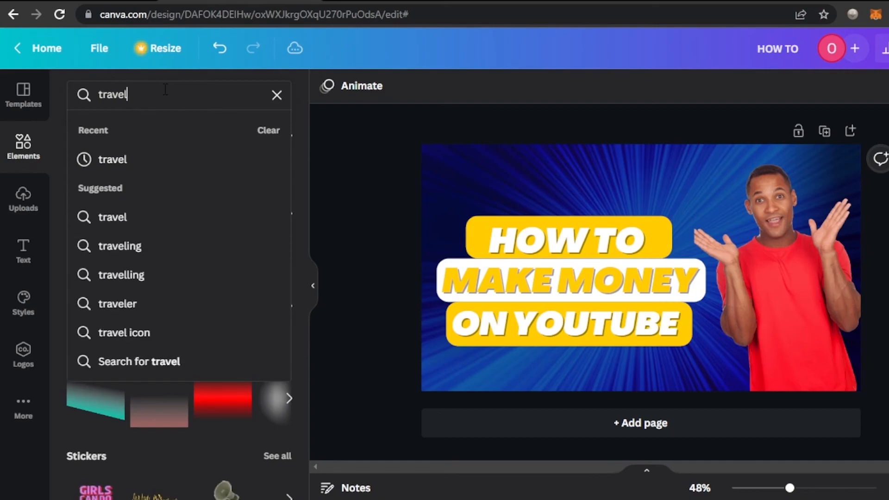
{"action": "key", "text": "Return"}
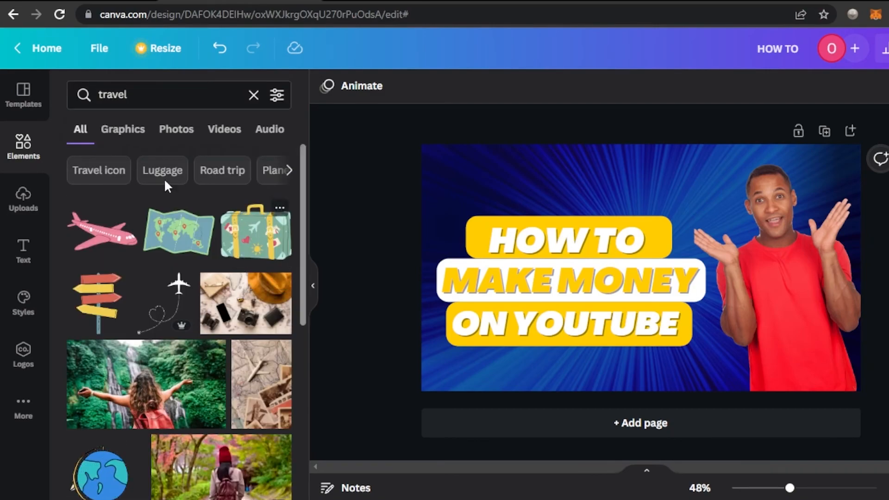
Step: Add a second page and apply The Best Interview Thumbnail template with the microphone to it
{"action": "left_click", "coordinate": [18, 93]}
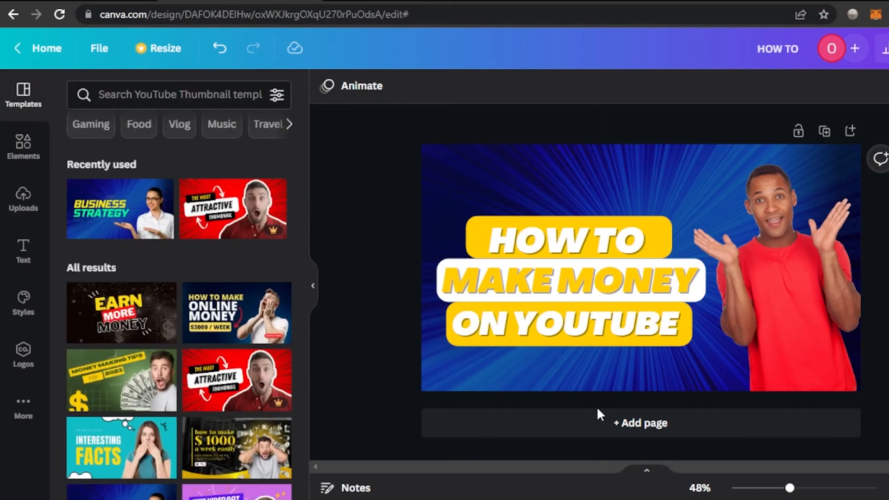
{"action": "left_click", "coordinate": [611, 423]}
{"action": "scroll", "coordinate": [294, 303], "scroll_direction": "down", "scroll_amount": 10}
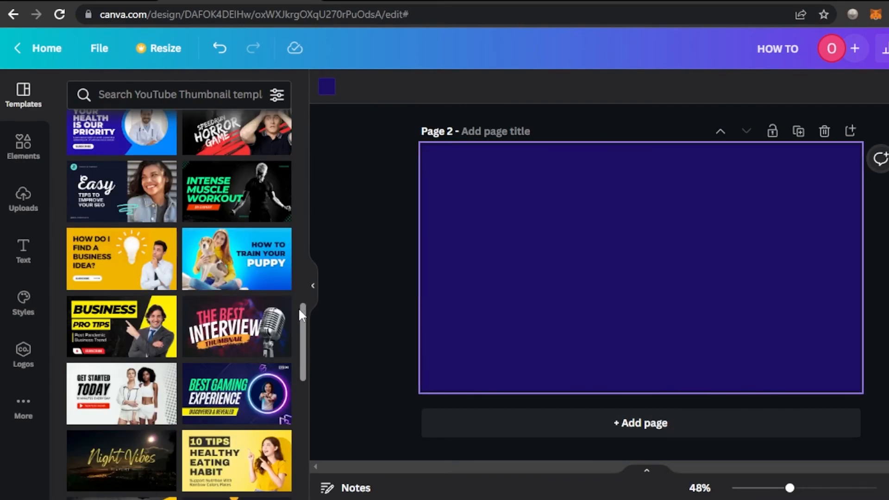
{"action": "left_click", "coordinate": [246, 330]}
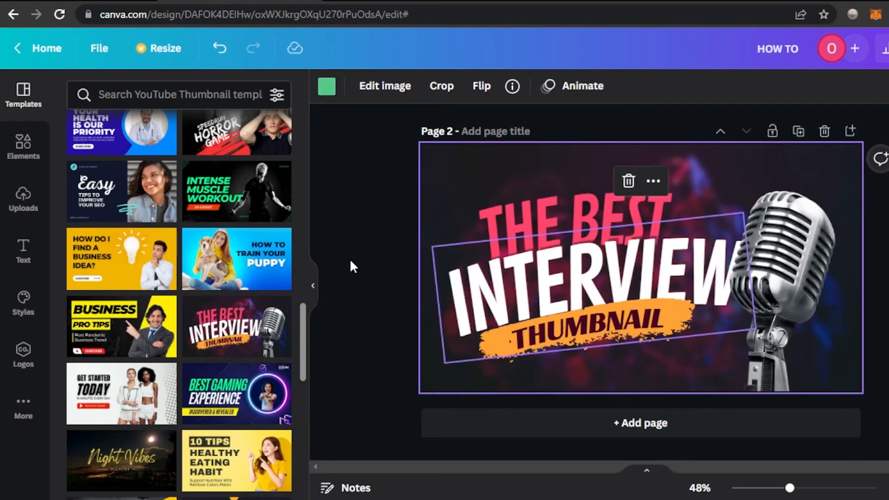
Step: Download all pages of the design as PNG at size 1 (1,280 × 720 px)
{"action": "scroll", "coordinate": [374, 260], "scroll_direction": "up", "scroll_amount": 3}
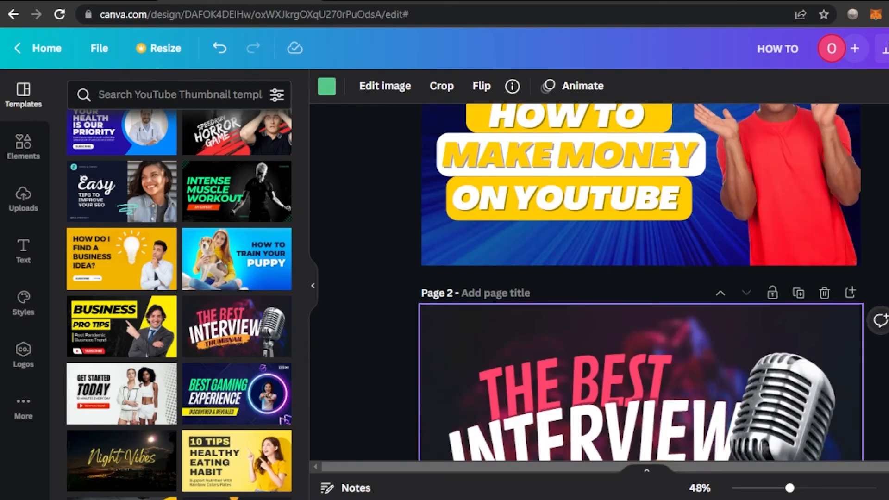
{"action": "scroll", "coordinate": [642, 282], "scroll_direction": "up", "scroll_amount": 3}
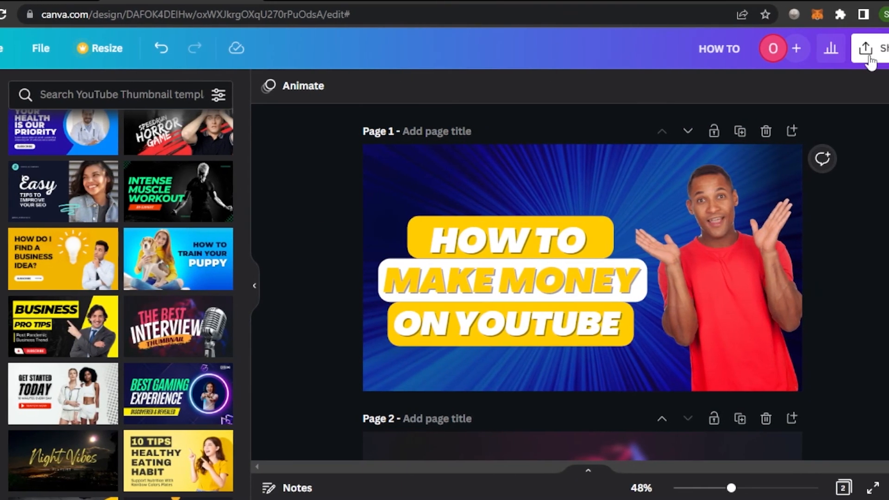
{"action": "left_click", "coordinate": [888, 48]}
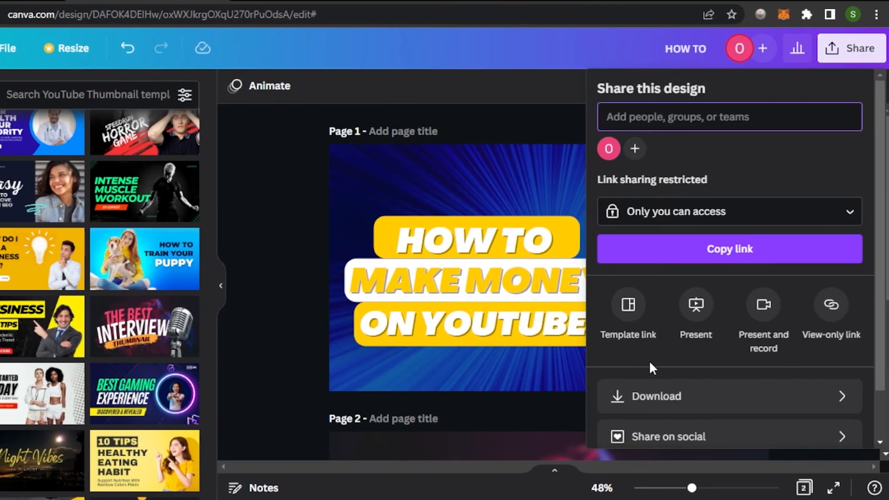
{"action": "left_click", "coordinate": [665, 407]}
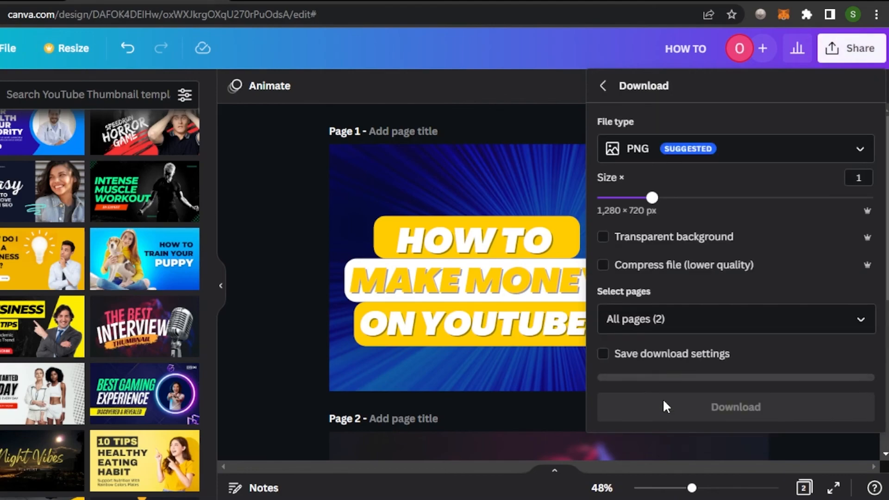
{"action": "left_click", "coordinate": [751, 414]}
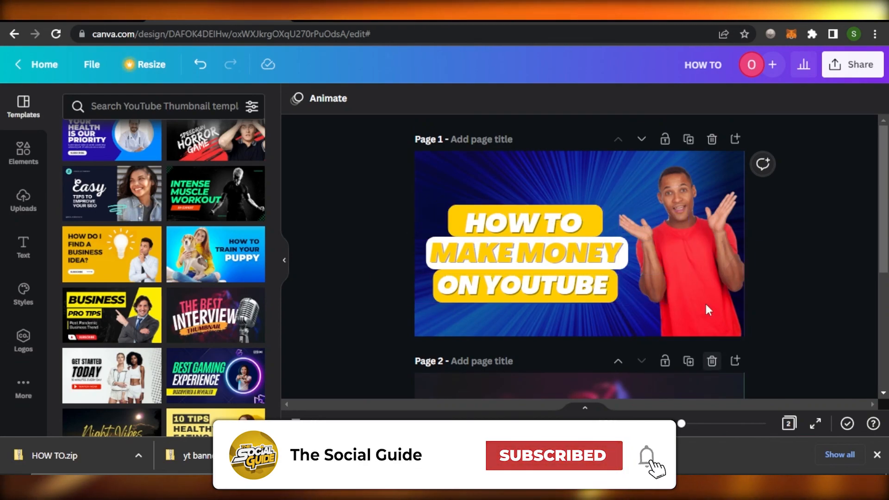
{"action": "left_click", "coordinate": [492, 157]}
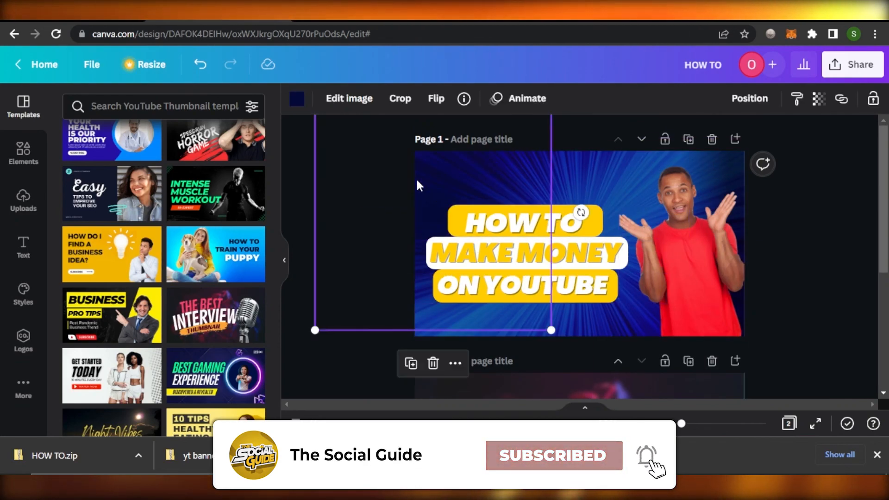
{"action": "left_click", "coordinate": [354, 365]}
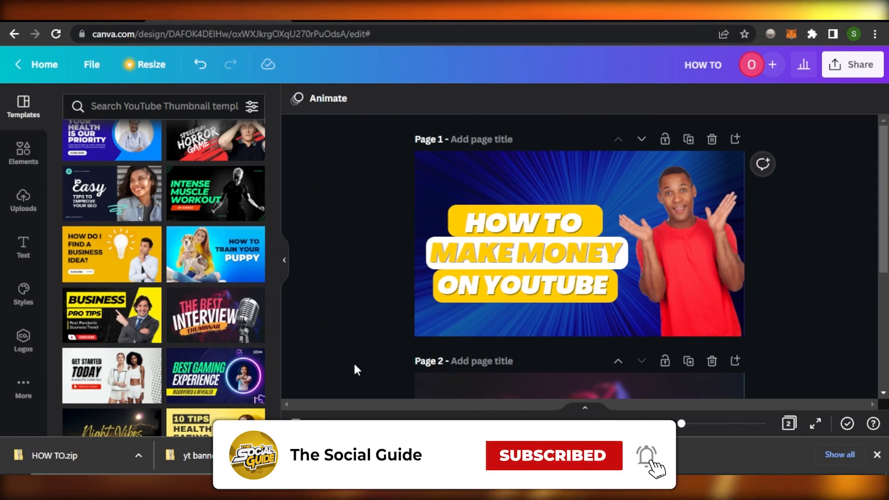